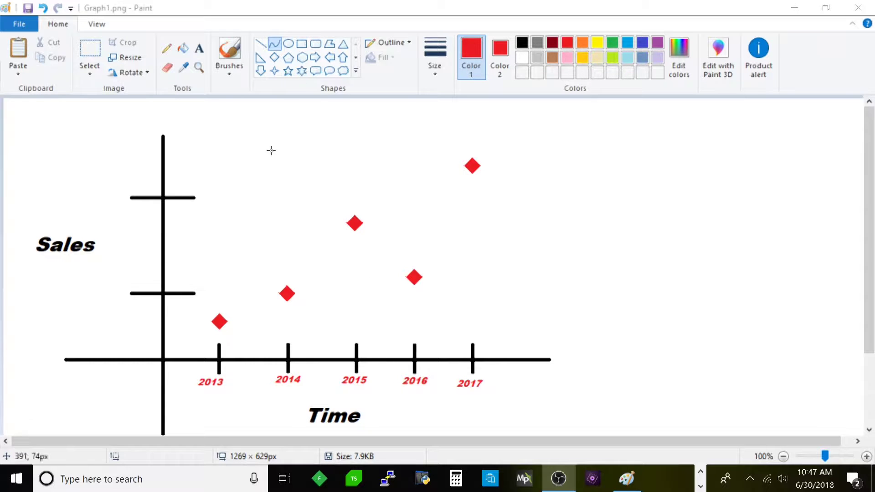
- Draw a thin red trend line about 417 × 223 px from the 2013 sales point to just below the 2017 point, then bend it slightly upward
{"action": "mouse_move", "coordinate": [212, 324]}
{"action": "left_mouse_down"}
{"action": "mouse_move", "coordinate": [427, 182]}
{"action": "mouse_move", "coordinate": [482, 160]}
{"action": "left_mouse_up"}
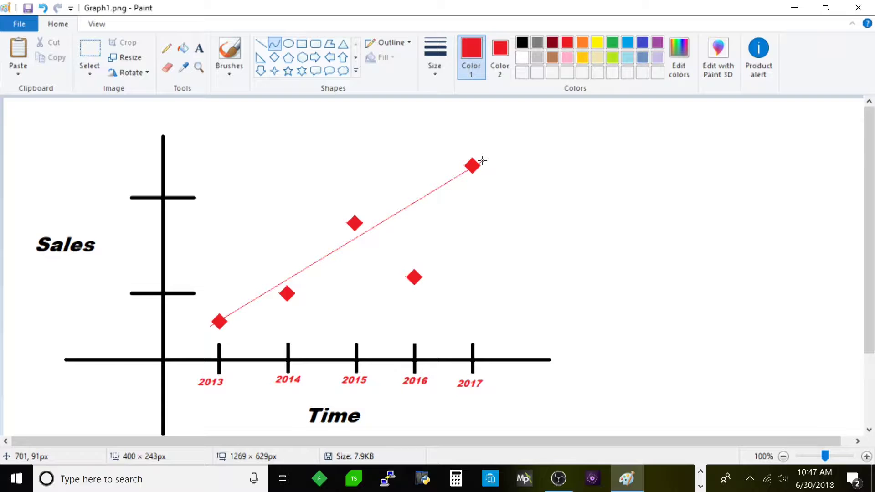
{"action": "mouse_move", "coordinate": [483, 161]}
{"action": "left_mouse_down"}
{"action": "mouse_move", "coordinate": [210, 309]}
{"action": "mouse_move", "coordinate": [260, 320]}
{"action": "mouse_move", "coordinate": [313, 283]}
{"action": "mouse_move", "coordinate": [369, 215]}
{"action": "mouse_move", "coordinate": [399, 238]}
{"action": "mouse_move", "coordinate": [424, 285]}
{"action": "mouse_move", "coordinate": [463, 151]}
{"action": "mouse_move", "coordinate": [484, 160]}
{"action": "left_mouse_up"}
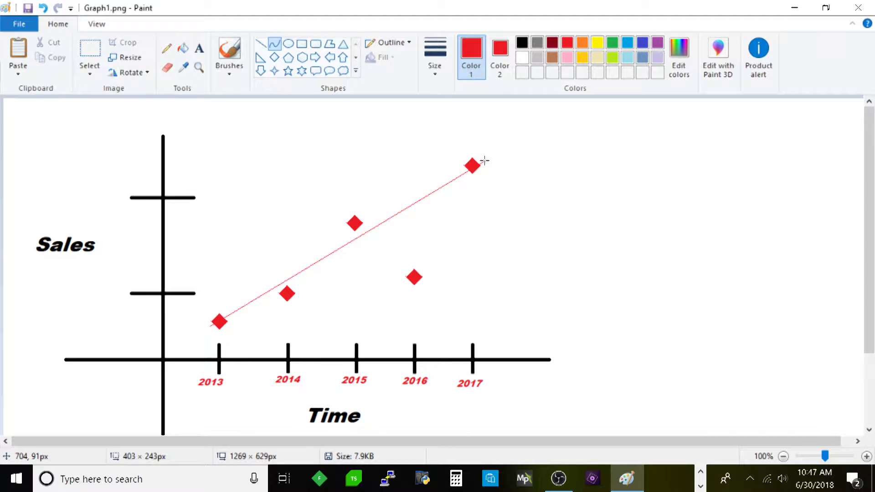
{"action": "left_click_drag", "start_coordinate": [484, 161], "coordinate": [500, 189]}
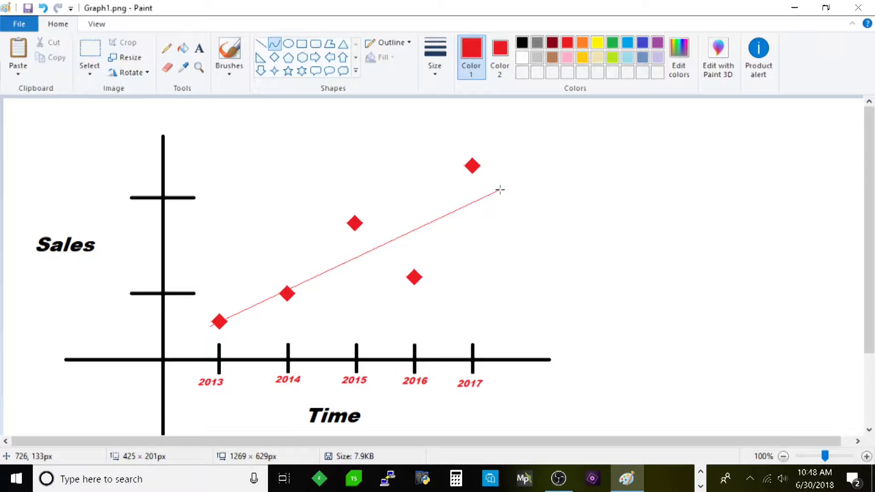
{"action": "left_click_drag", "start_coordinate": [500, 190], "coordinate": [500, 190]}
{"action": "mouse_move", "coordinate": [499, 189]}
{"action": "left_mouse_down"}
{"action": "mouse_move", "coordinate": [502, 177]}
{"action": "mouse_move", "coordinate": [484, 292]}
{"action": "mouse_move", "coordinate": [494, 175]}
{"action": "left_mouse_up"}
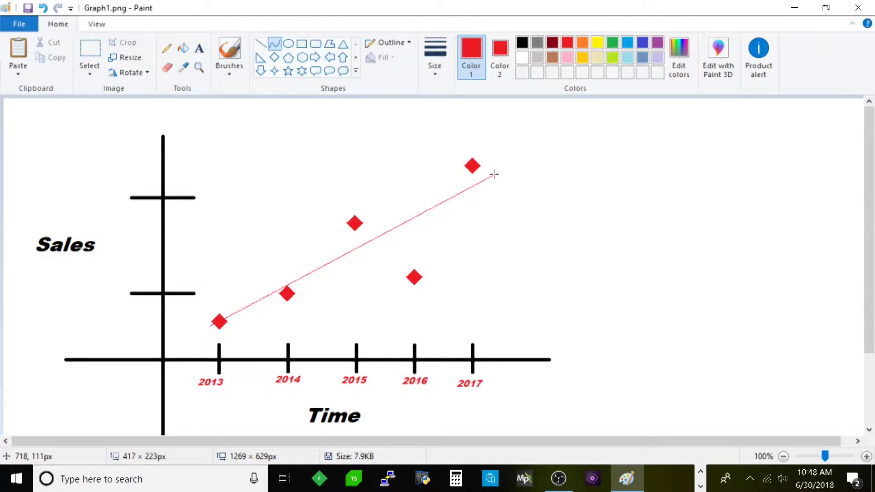
{"action": "left_click_drag", "start_coordinate": [355, 256], "coordinate": [360, 214]}
{"action": "left_click", "coordinate": [691, 253]}
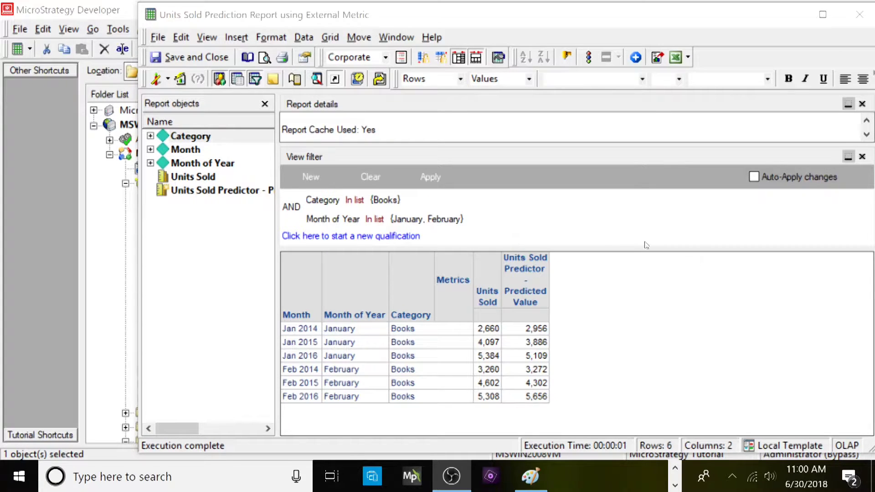
- In the MicroStrategy prediction report, examine the Units Sold column and its values from Jan 2014 to Feb 2016
{"action": "left_click", "coordinate": [488, 292]}
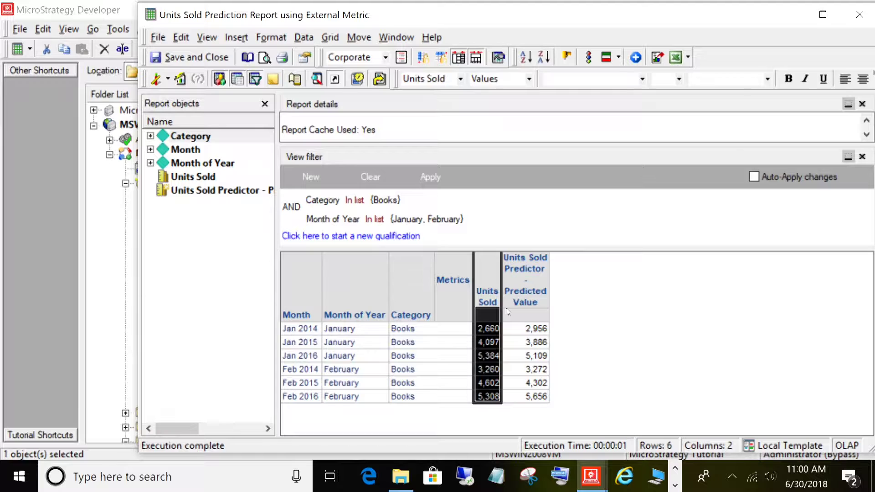
{"action": "left_click", "coordinate": [514, 328]}
{"action": "left_click", "coordinate": [495, 330]}
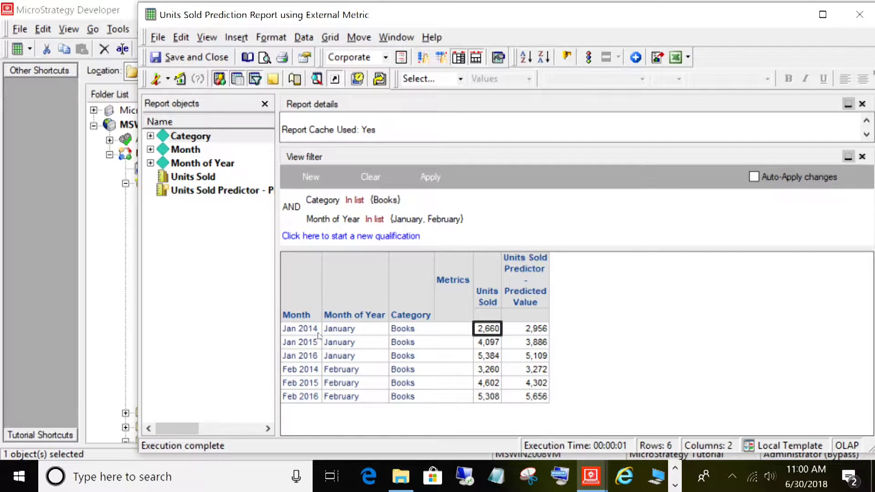
{"action": "left_click_drag", "start_coordinate": [317, 329], "coordinate": [310, 399]}
{"action": "left_click_drag", "start_coordinate": [488, 329], "coordinate": [487, 398]}
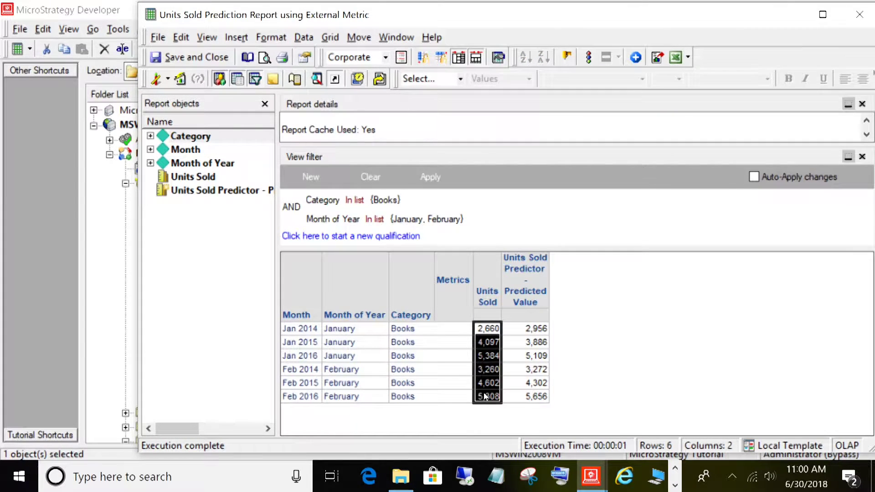
- Compare the predicted values with the actual units sold row by row for Jan 2014 through Feb 2014
{"action": "left_click", "coordinate": [543, 330]}
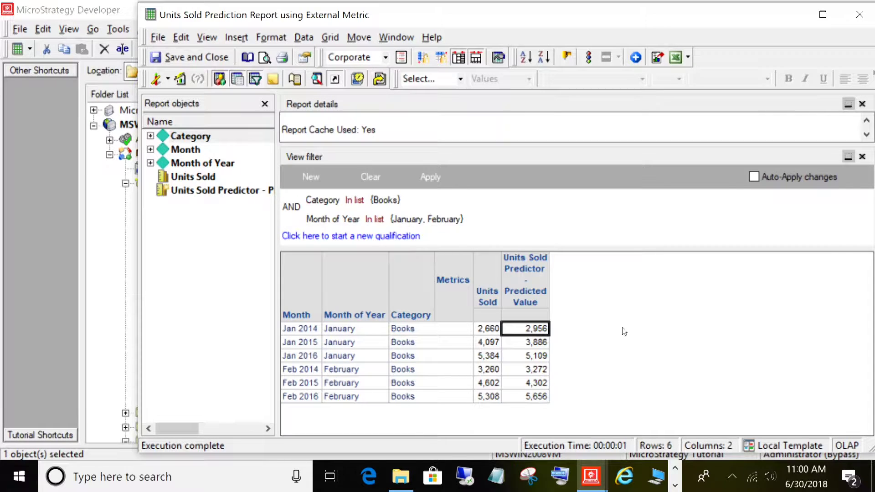
{"action": "left_click", "coordinate": [539, 347]}
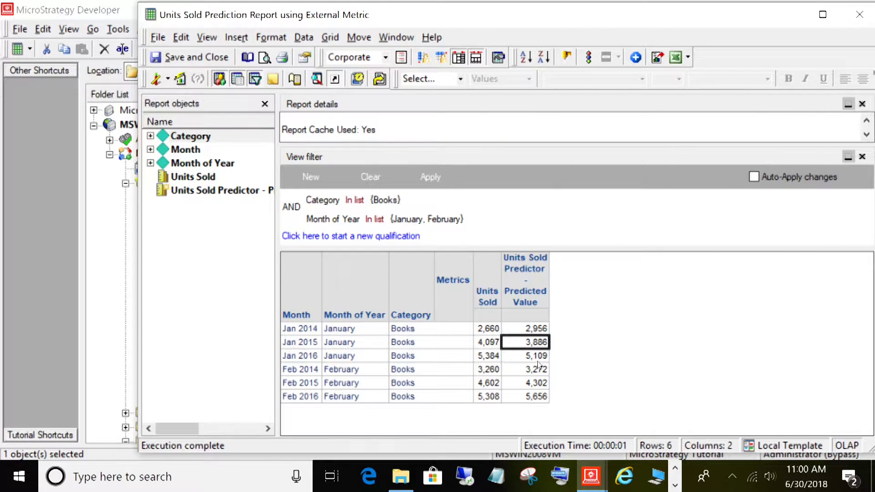
{"action": "left_click", "coordinate": [495, 332]}
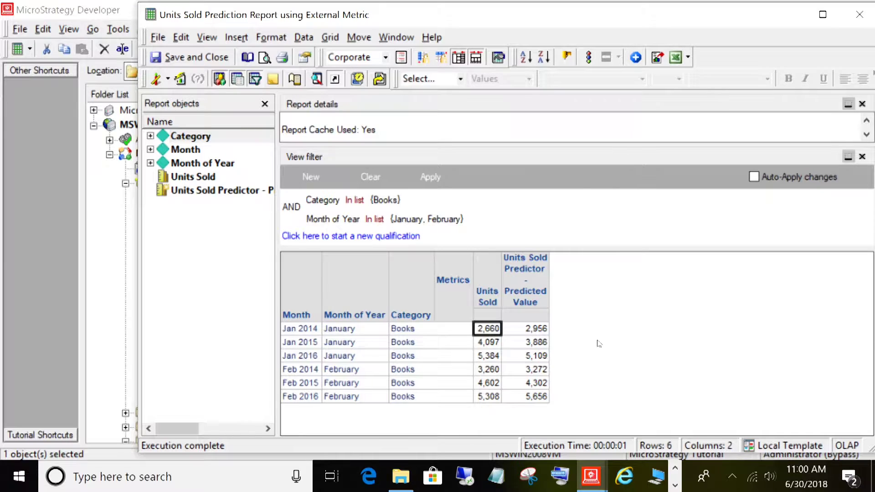
{"action": "left_click", "coordinate": [535, 331]}
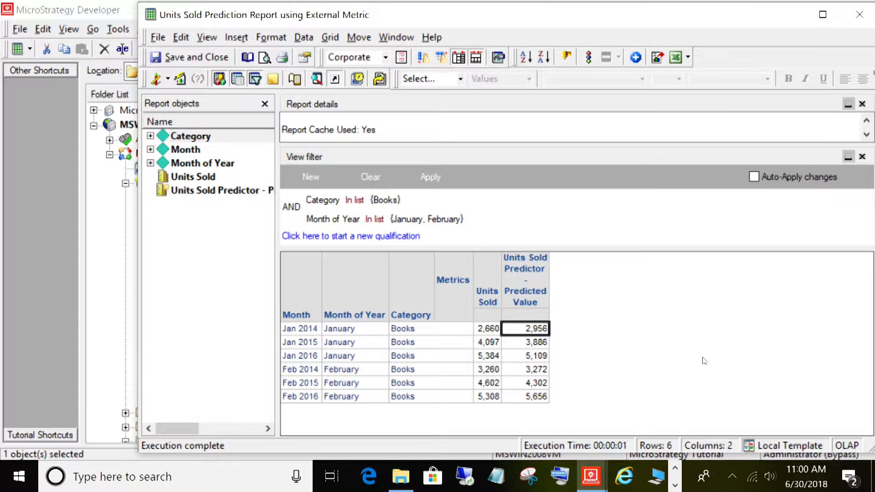
{"action": "left_click", "coordinate": [495, 346]}
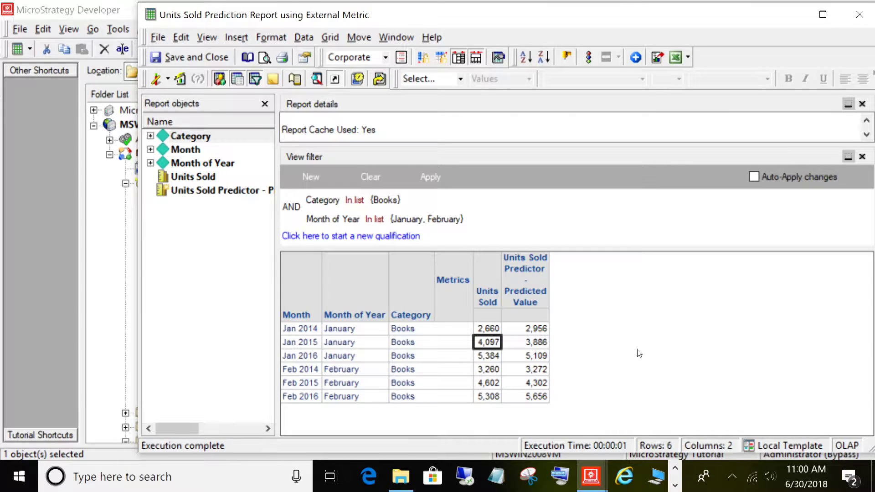
{"action": "left_click", "coordinate": [546, 341]}
{"action": "left_click", "coordinate": [491, 356]}
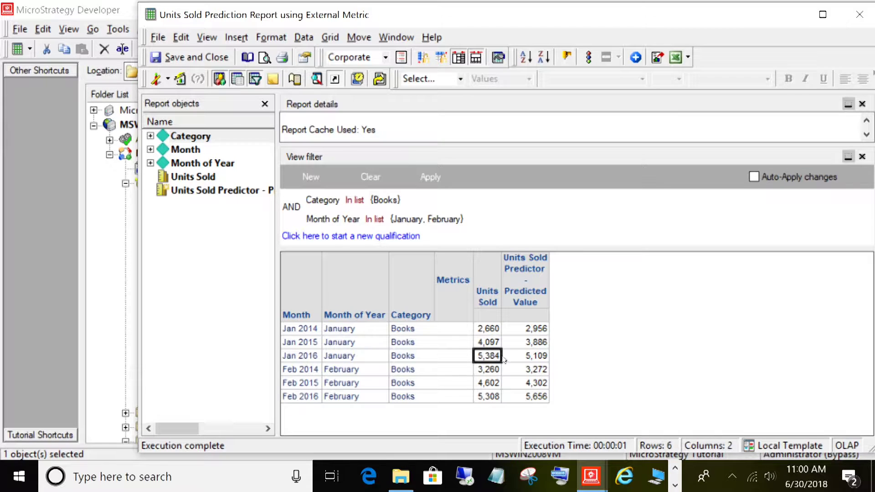
{"action": "left_click", "coordinate": [547, 360]}
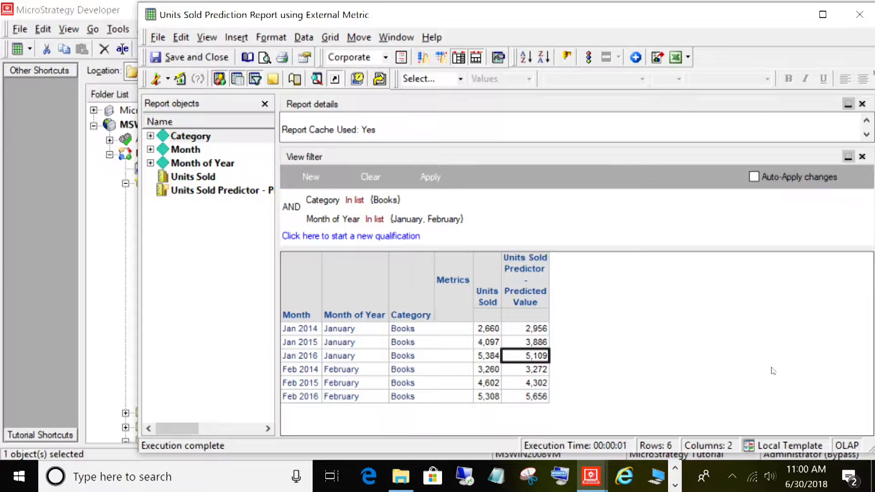
{"action": "left_click", "coordinate": [497, 375]}
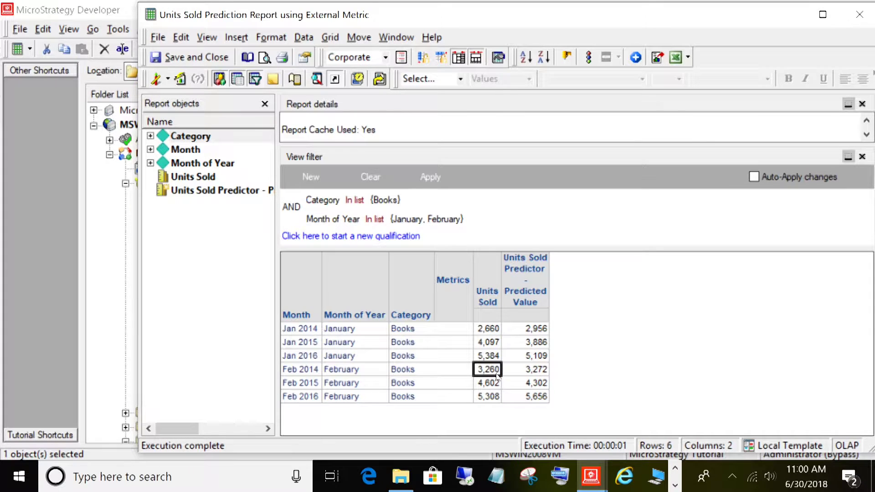
{"action": "left_click", "coordinate": [535, 380]}
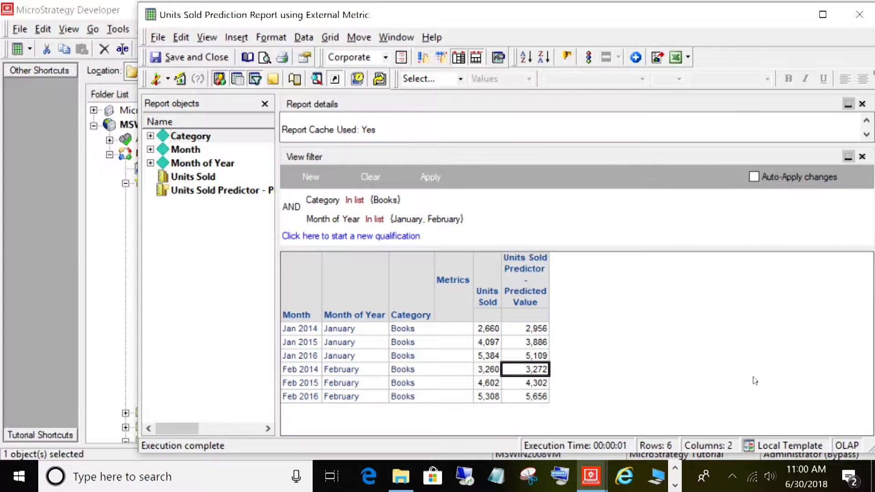
- Remove the Units Sold metric from the report, leaving only the predicted value metric
{"action": "left_click", "coordinate": [488, 292]}
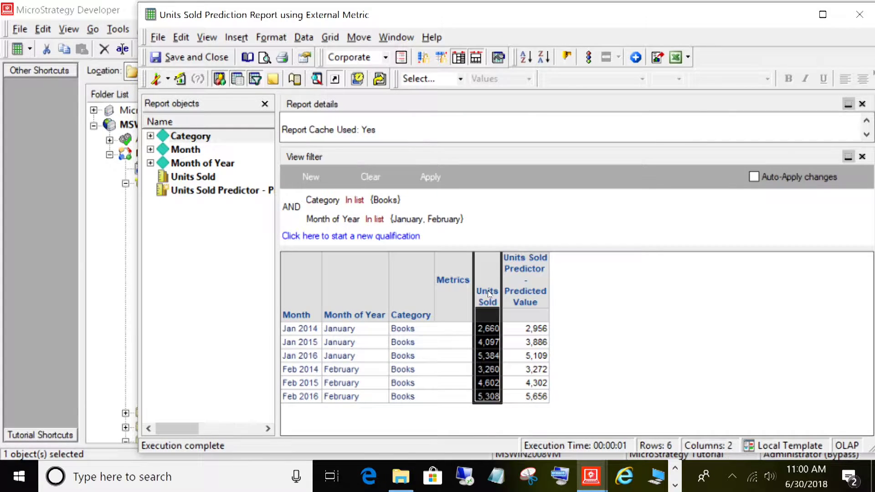
{"action": "right_click", "coordinate": [488, 293]}
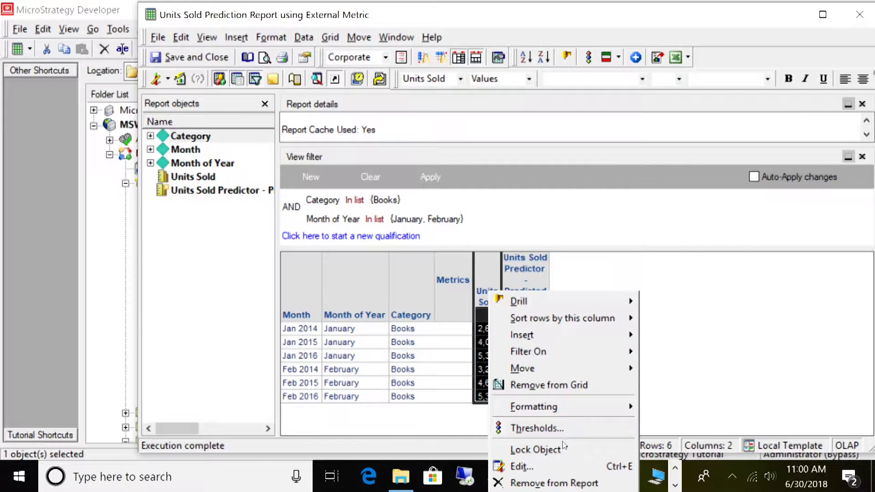
{"action": "left_click", "coordinate": [543, 482]}
{"action": "left_click", "coordinate": [478, 283]}
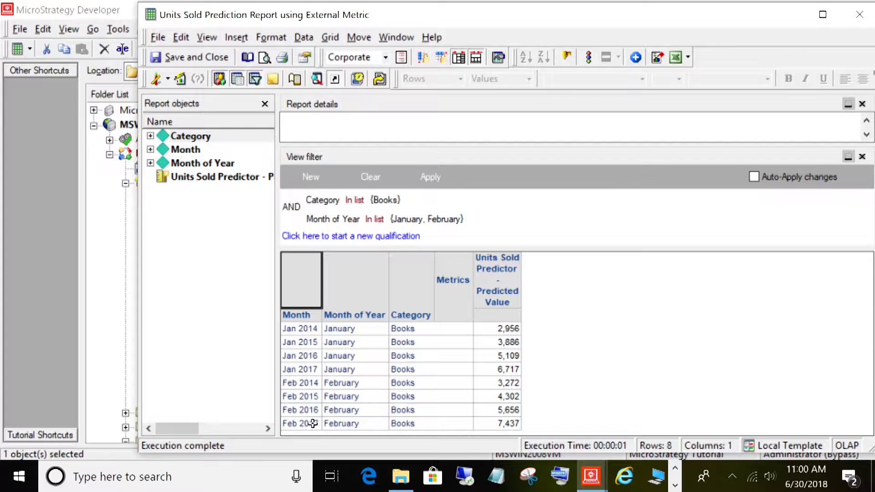
- Examine the Feb 2017 row for Books and its predicted value
{"action": "left_click_drag", "start_coordinate": [309, 423], "coordinate": [492, 432]}
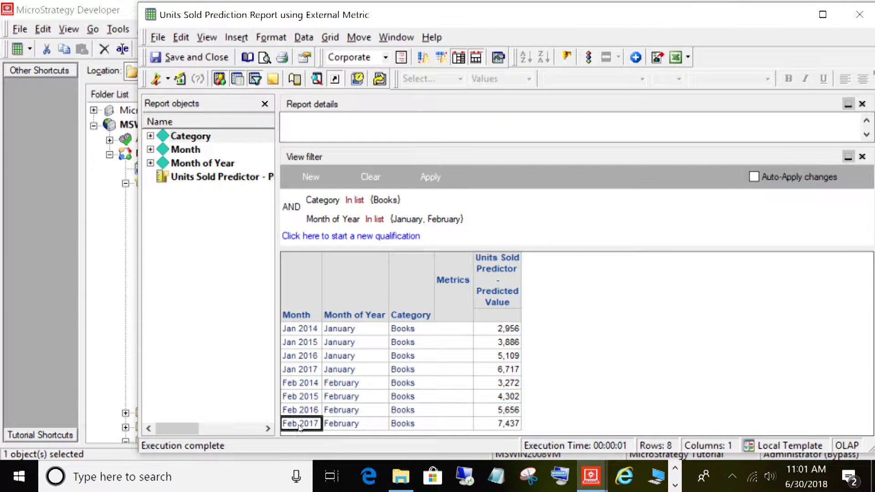
{"action": "left_click", "coordinate": [332, 424]}
{"action": "left_click_drag", "start_coordinate": [377, 432], "coordinate": [525, 428]}
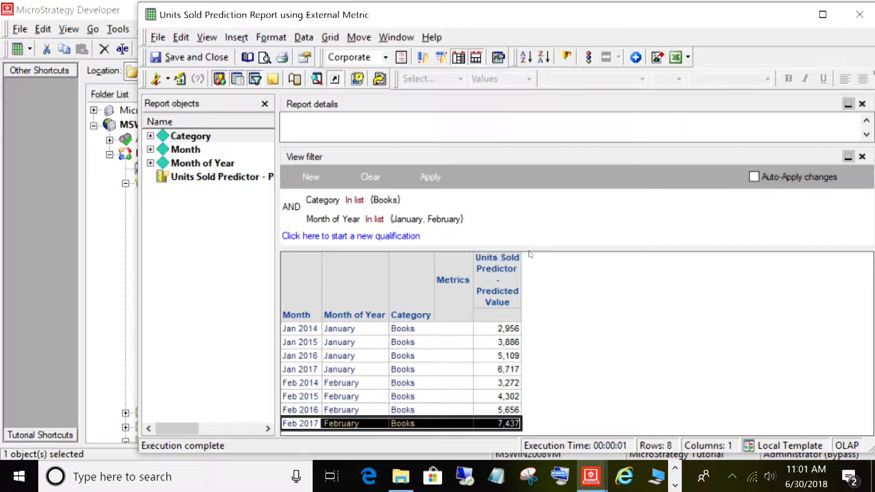
{"action": "left_click", "coordinate": [518, 427]}
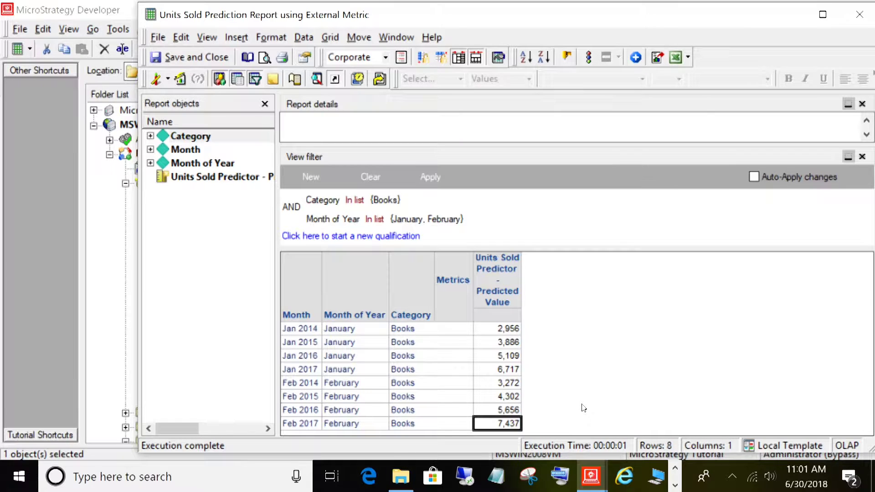
{"action": "left_click", "coordinate": [309, 424]}
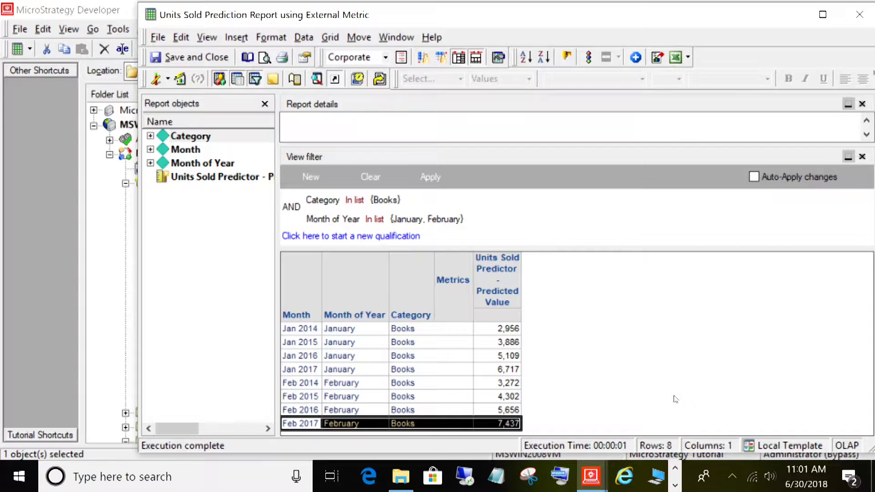
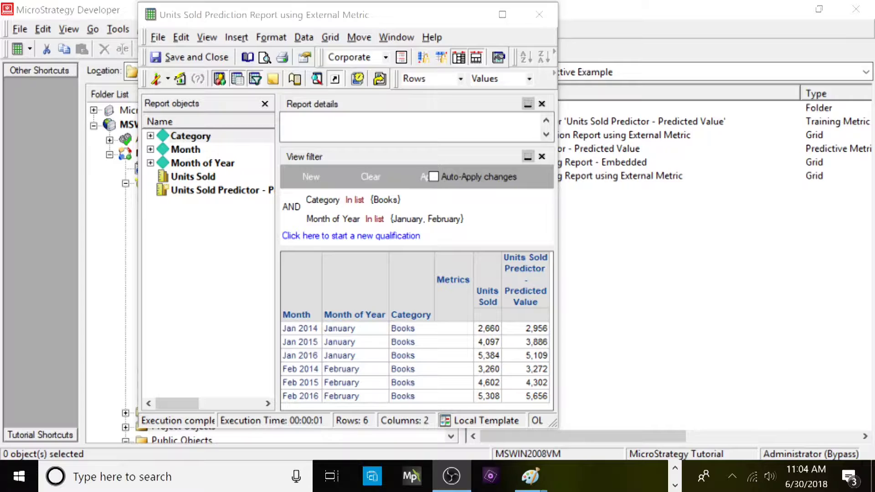
- Close the Units Sold prediction report and open the Example folder inside 04 - Predictive Example
{"action": "left_click", "coordinate": [539, 19]}
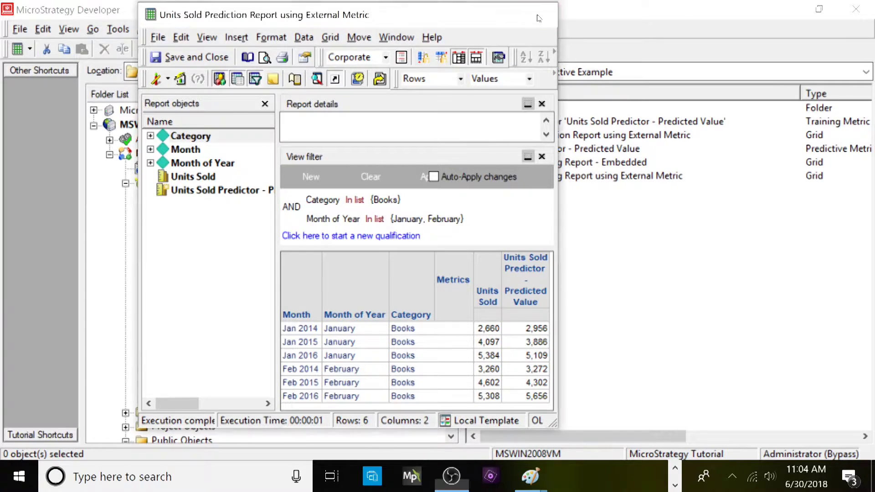
{"action": "double_click", "coordinate": [498, 108]}
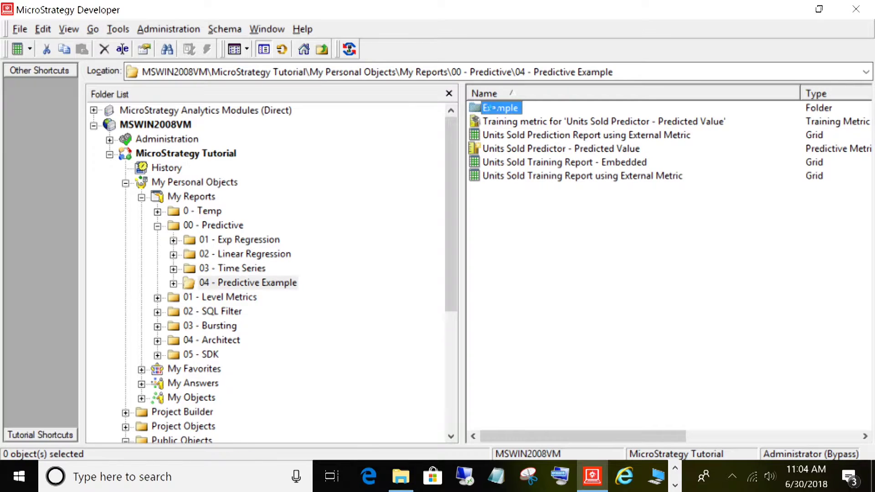
{"action": "right_click", "coordinate": [541, 152]}
{"action": "mouse_move", "coordinate": [665, 257]}
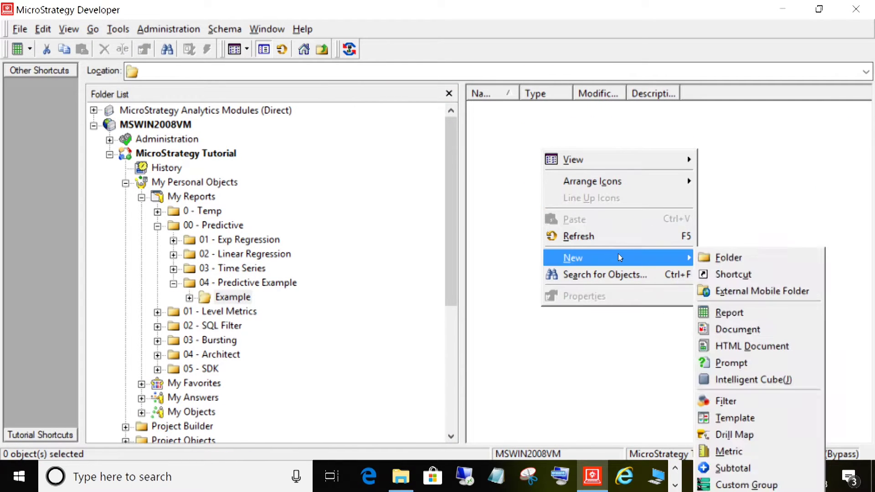
{"action": "left_click", "coordinate": [500, 122]}
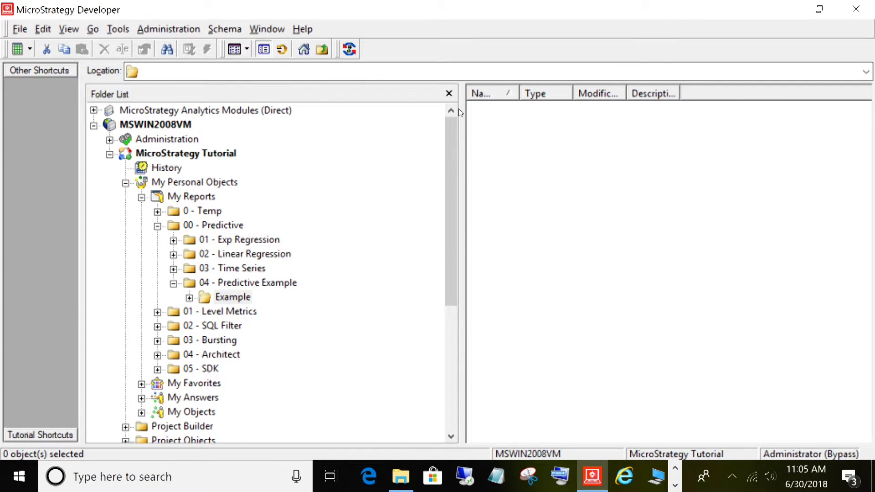
- Start a new training metric in the Example folder and proceed past the wizard's introduction
{"action": "left_click", "coordinate": [21, 30]}
{"action": "mouse_move", "coordinate": [47, 45]}
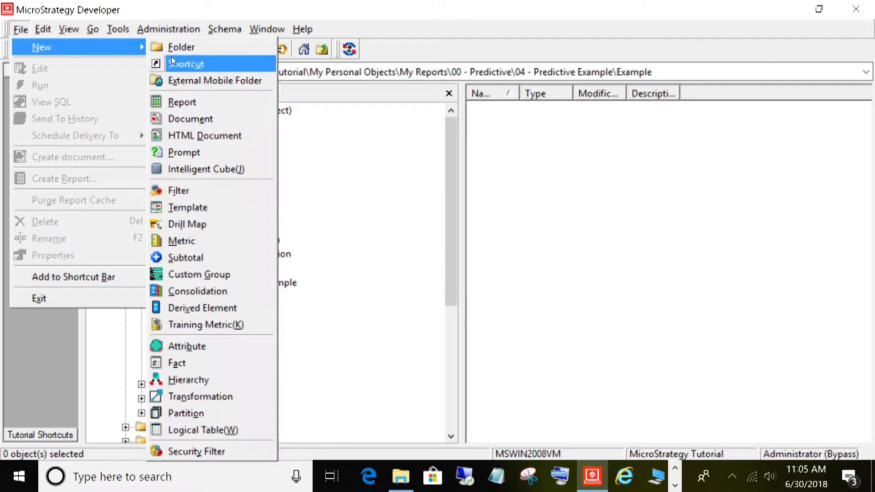
{"action": "left_click", "coordinate": [220, 323]}
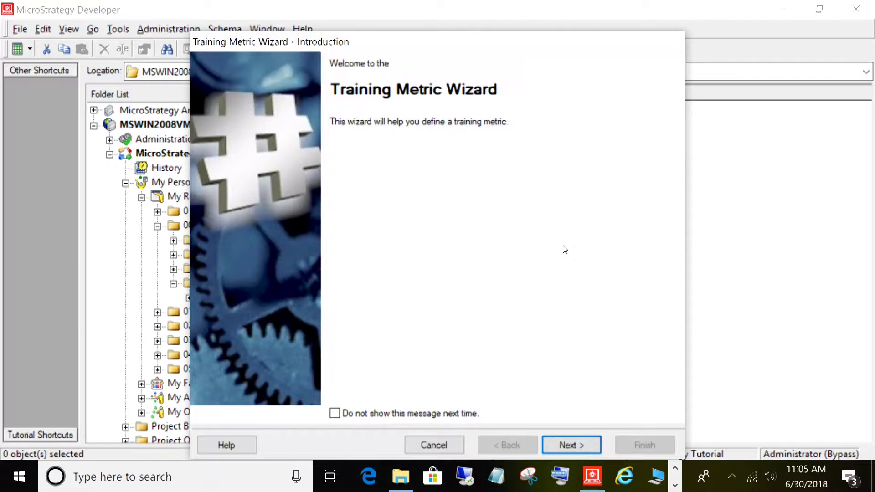
{"action": "left_click", "coordinate": [575, 445]}
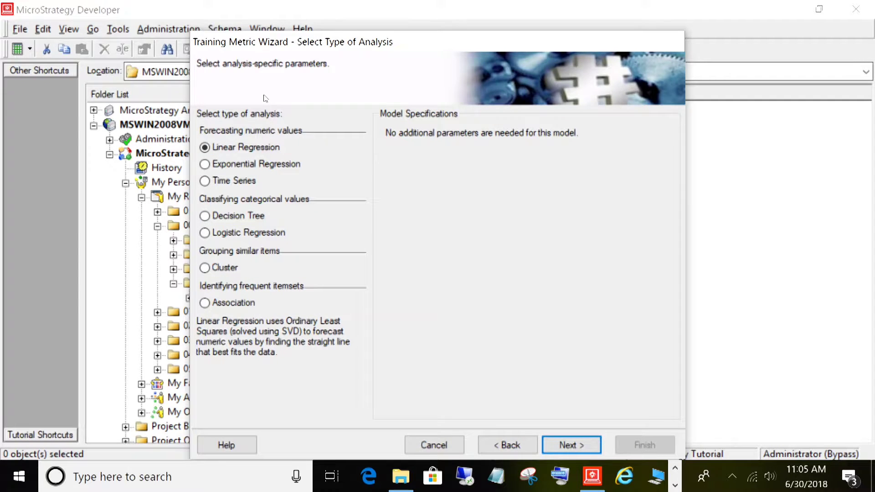
- Choose Exponential Regression as the analysis type and continue to the selection of dependent and independent metrics
{"action": "left_click", "coordinate": [204, 164]}
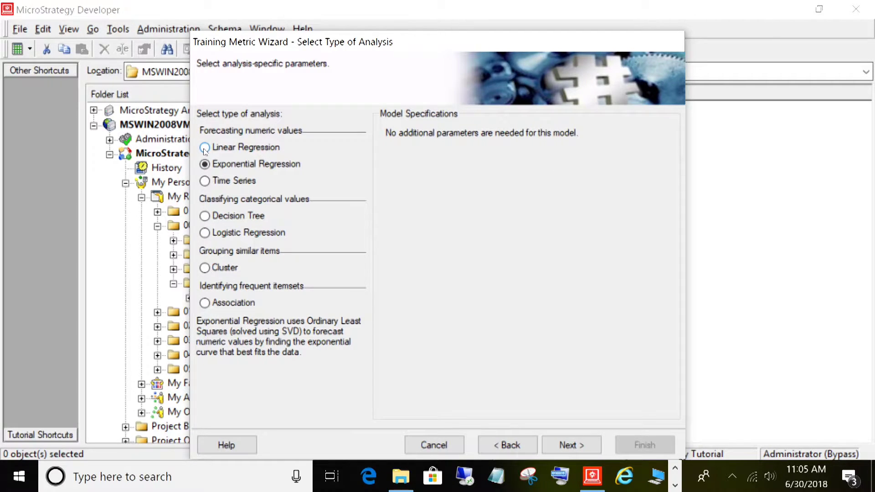
{"action": "left_click", "coordinate": [578, 445]}
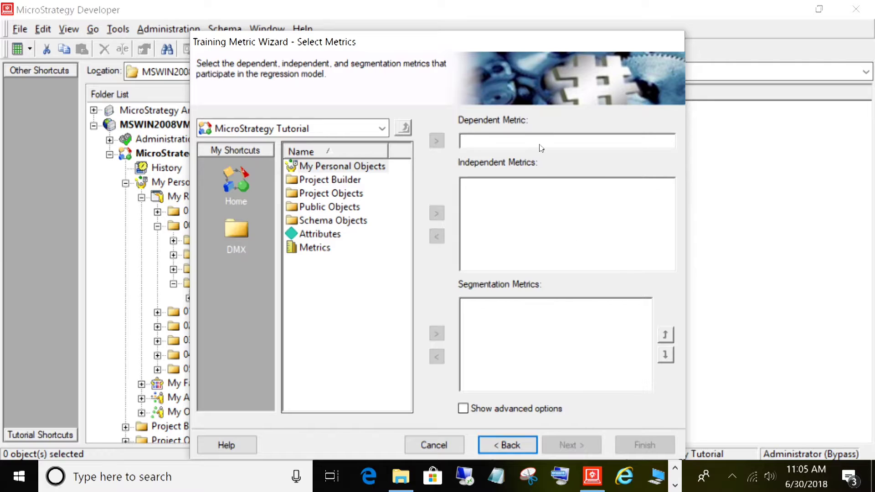
{"action": "left_click", "coordinate": [476, 142]}
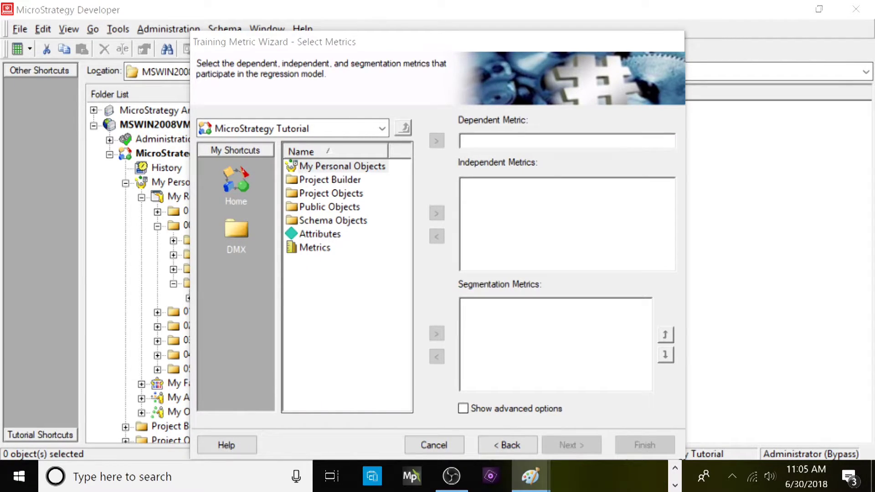
- Set Units Sold from the Sales Metrics folder as the dependent metric of the regression model
{"action": "left_click", "coordinate": [300, 247]}
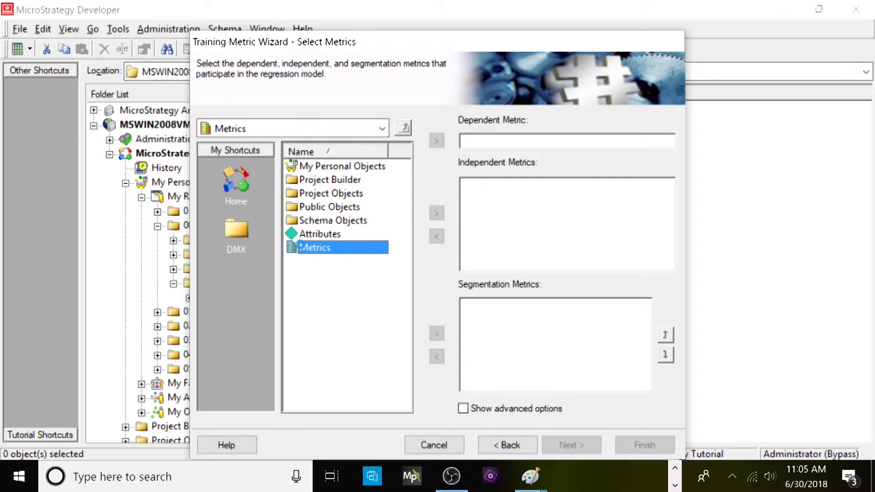
{"action": "double_click", "coordinate": [300, 246]}
{"action": "left_click", "coordinate": [306, 247]}
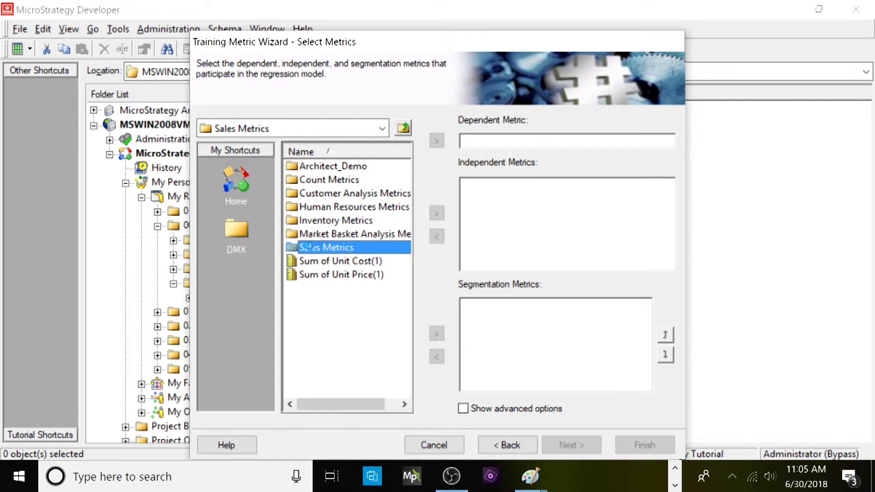
{"action": "double_click", "coordinate": [306, 247]}
{"action": "left_click_drag", "start_coordinate": [403, 225], "coordinate": [400, 354]}
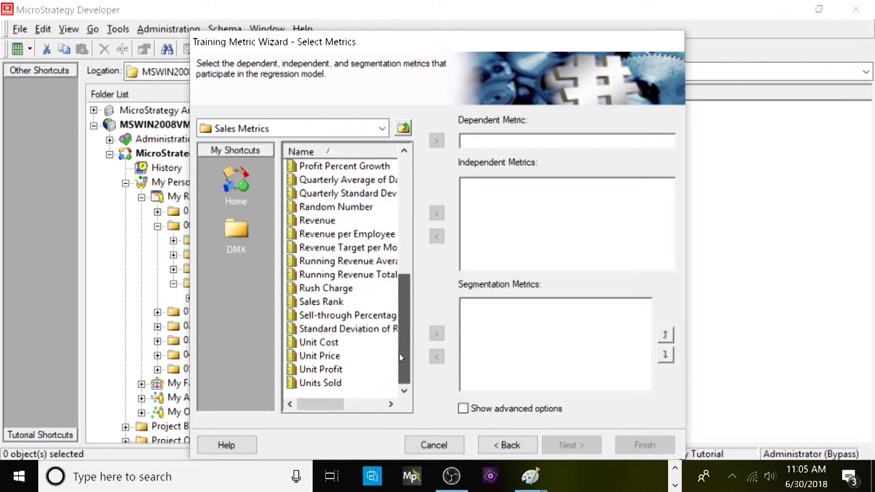
{"action": "left_click", "coordinate": [309, 383]}
{"action": "left_click_drag", "start_coordinate": [309, 381], "coordinate": [486, 145]}
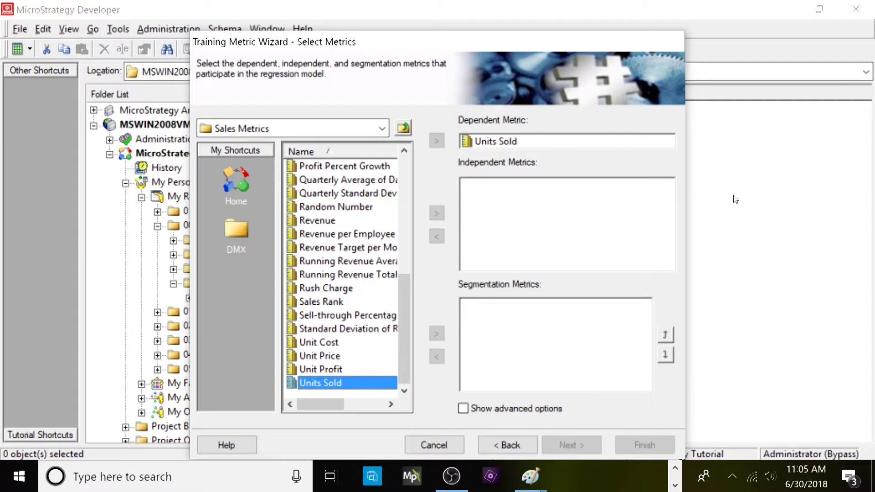
- Add the Month and Month of Year attributes from the Time folder as independent metrics
{"action": "left_click_drag", "start_coordinate": [401, 297], "coordinate": [414, 181]}
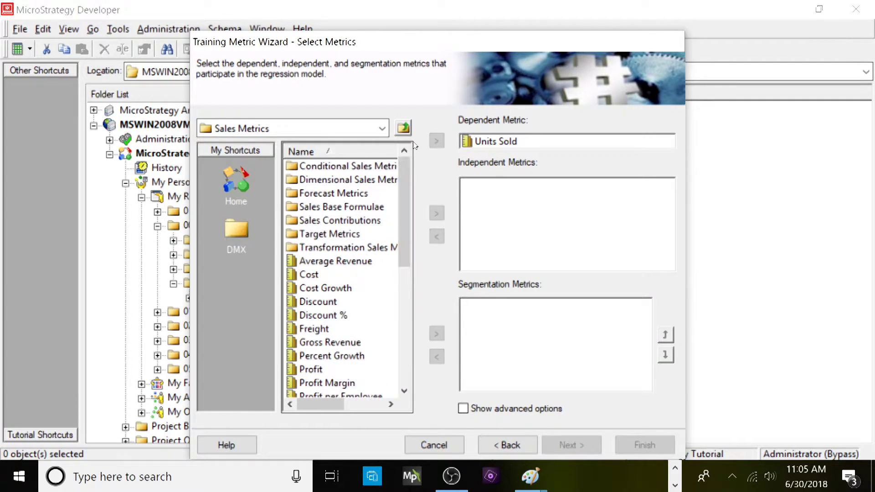
{"action": "left_click", "coordinate": [403, 129]}
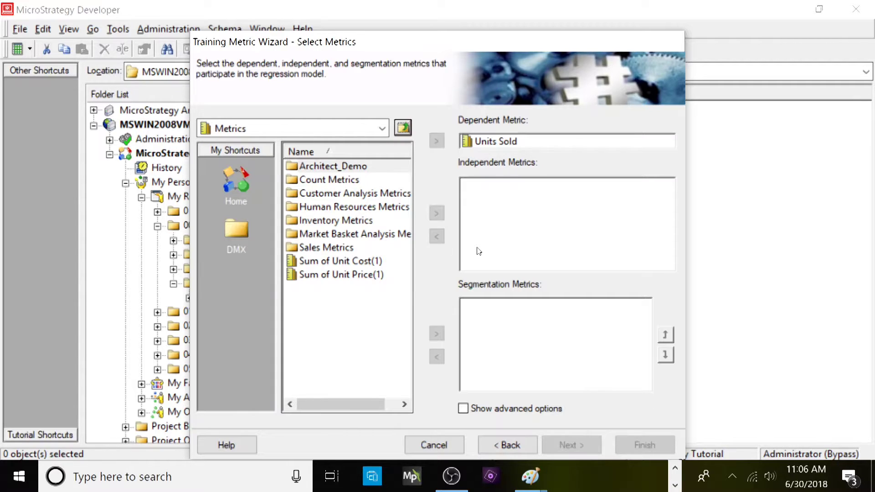
{"action": "left_click", "coordinate": [405, 129]}
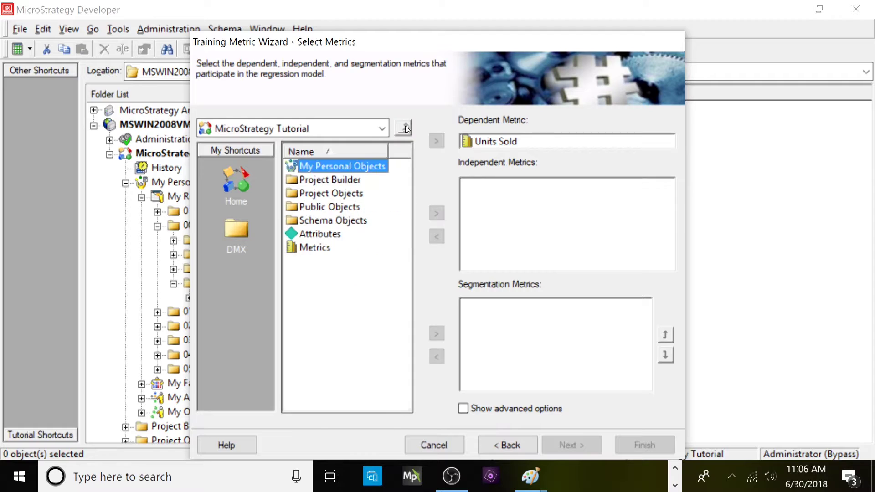
{"action": "double_click", "coordinate": [313, 234]}
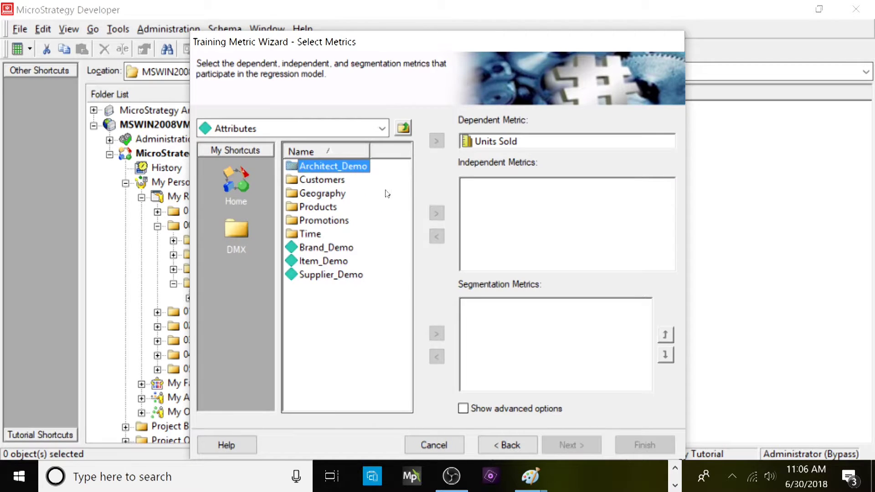
{"action": "double_click", "coordinate": [315, 234]}
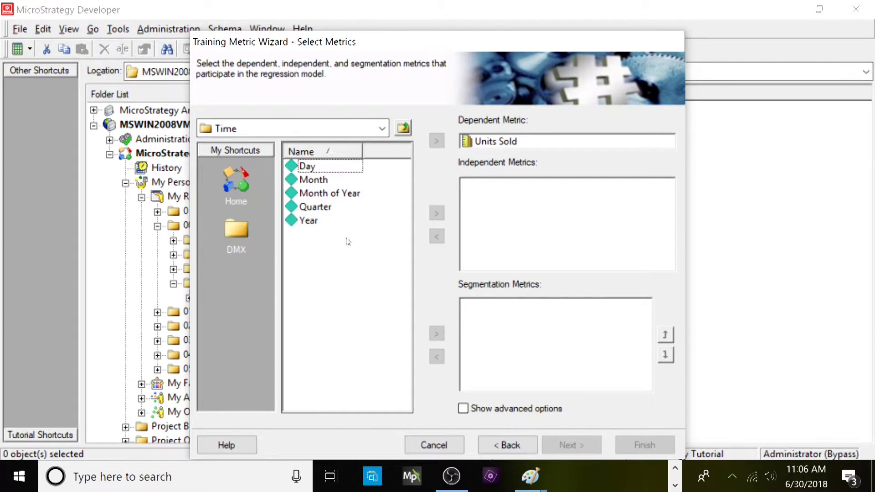
{"action": "left_click_drag", "start_coordinate": [318, 181], "coordinate": [515, 208]}
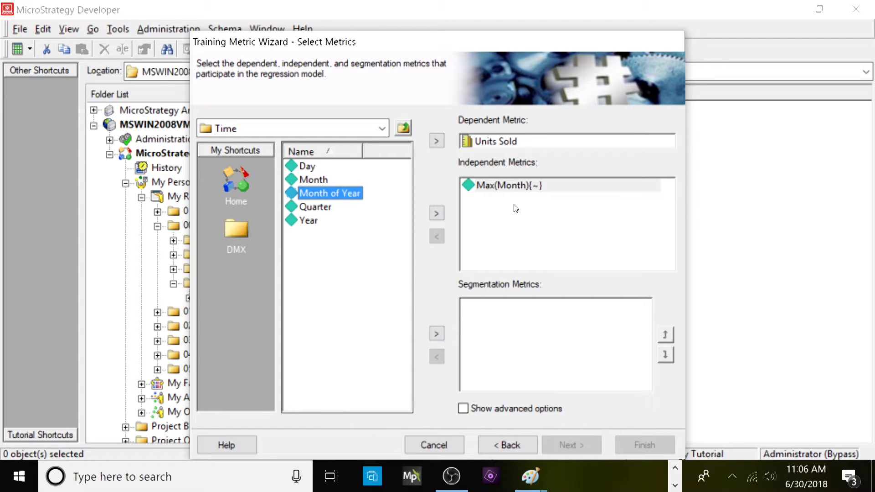
{"action": "left_click_drag", "start_coordinate": [370, 195], "coordinate": [500, 216]}
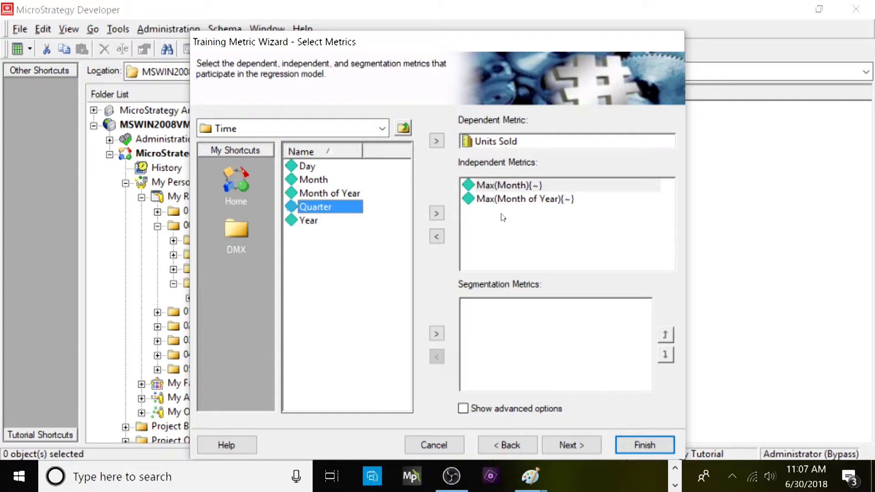
- Add the Category attribute from the Products folder as the segmentation metric and continue to the output options
{"action": "left_click", "coordinate": [403, 129]}
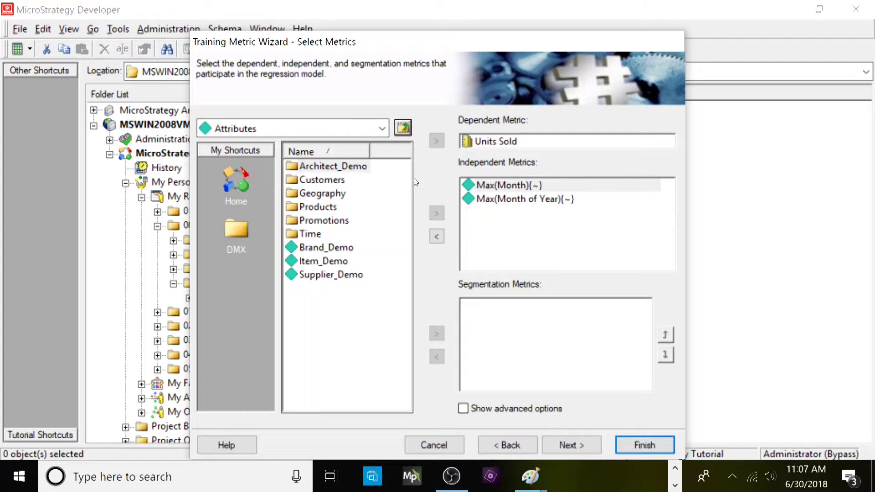
{"action": "double_click", "coordinate": [321, 209]}
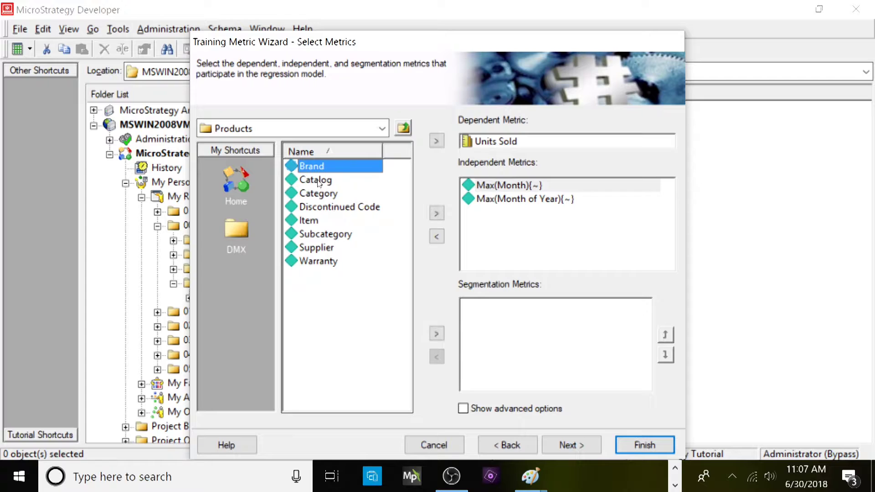
{"action": "left_click_drag", "start_coordinate": [321, 194], "coordinate": [504, 321]}
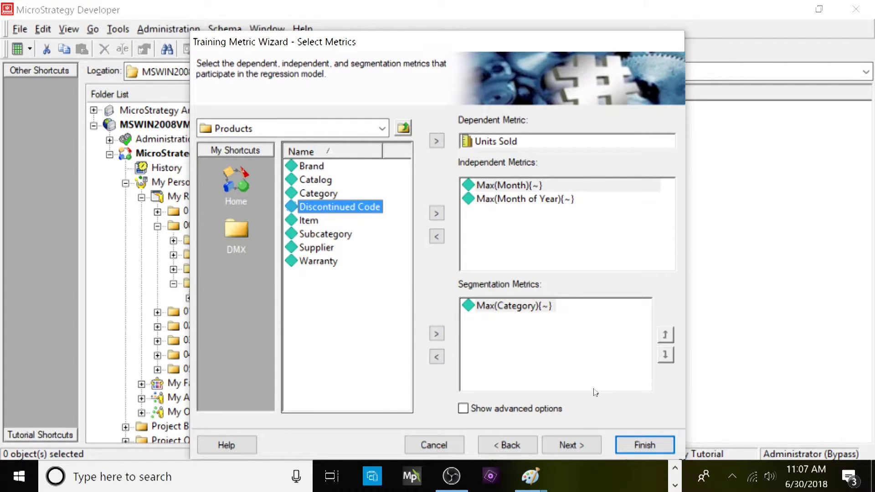
{"action": "left_click", "coordinate": [570, 446]}
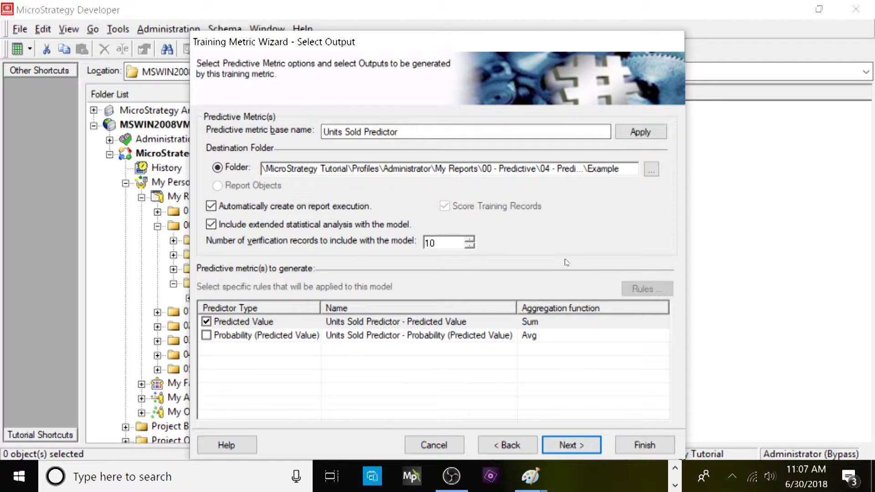
- Keep Units Sold Predictor as the predictive metric base name and Example as the destination folder, and proceed to the summary
{"action": "left_click_drag", "start_coordinate": [414, 136], "coordinate": [282, 132]}
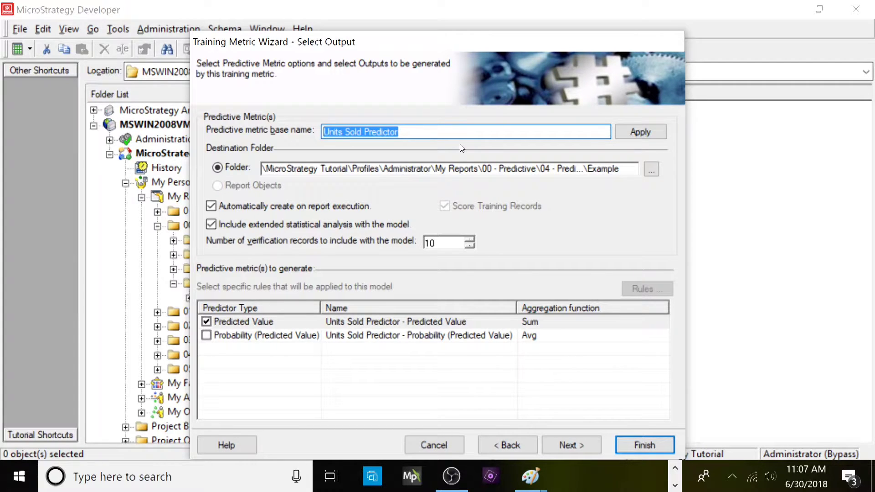
{"action": "left_click", "coordinate": [652, 169]}
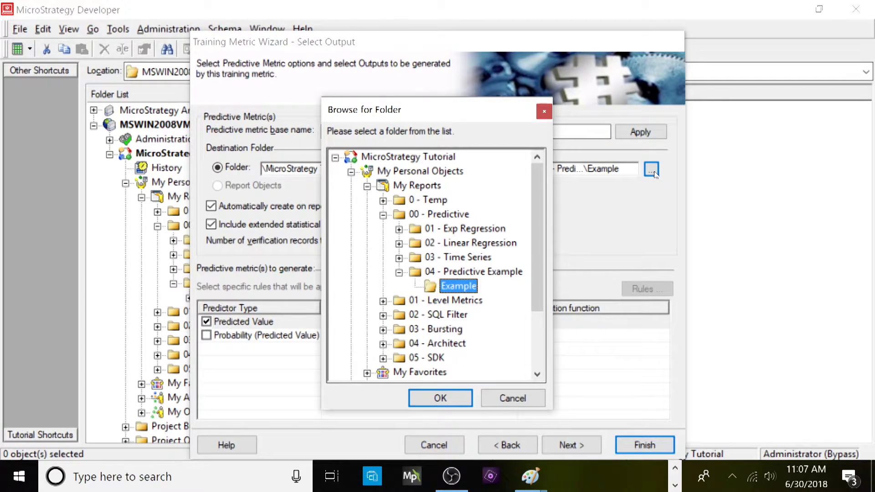
{"action": "left_click", "coordinate": [521, 395]}
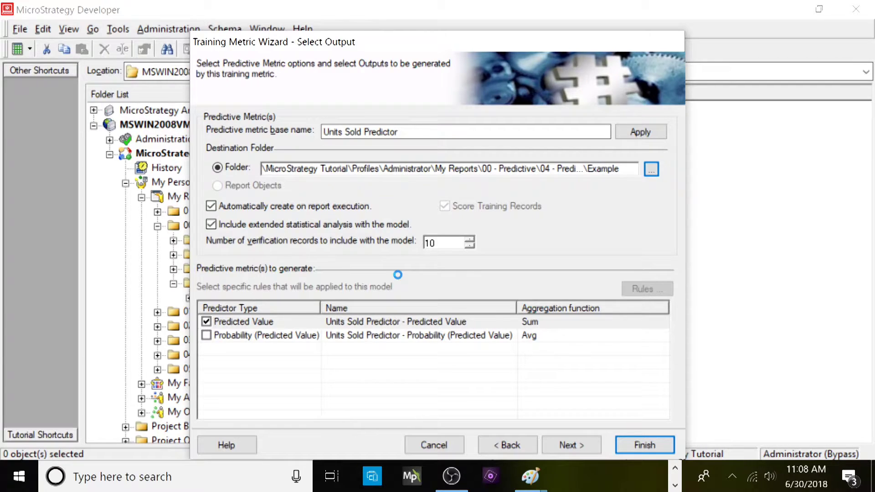
{"action": "left_click", "coordinate": [576, 449]}
{"action": "left_click", "coordinate": [527, 444]}
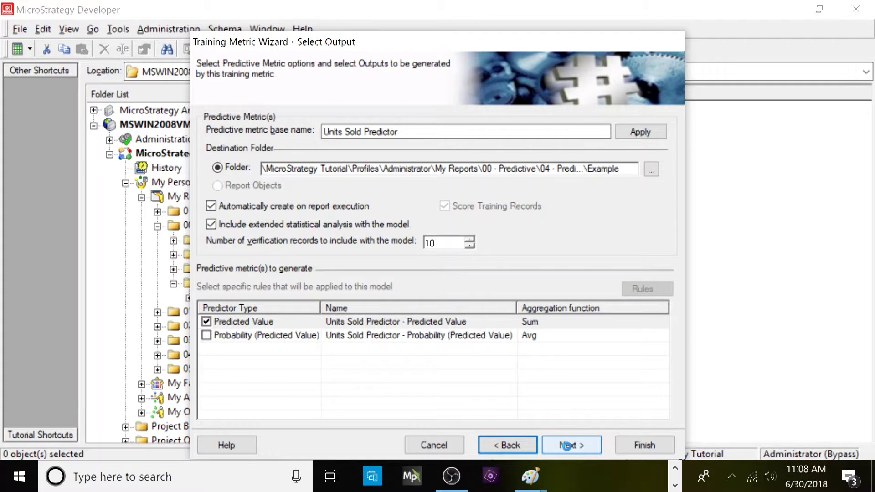
{"action": "left_click", "coordinate": [568, 445]}
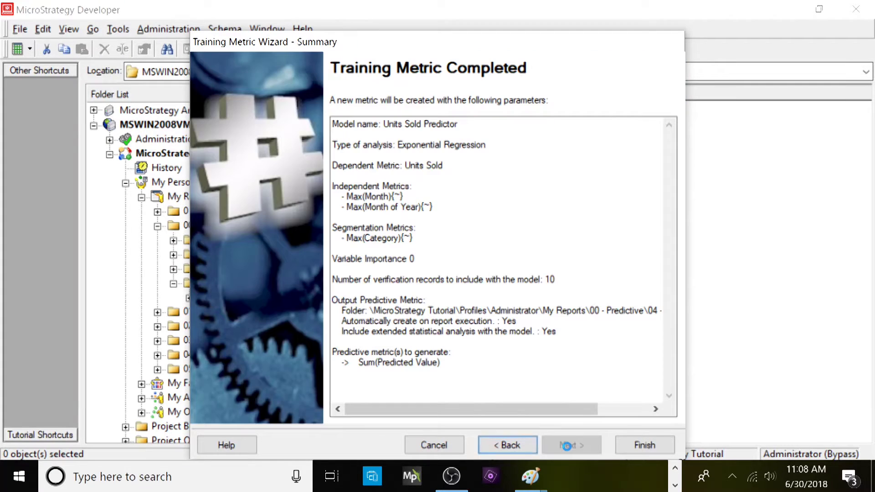
- Finish the wizard and save the training metric in the Example folder as "Training metric for Units Sold"
{"action": "left_click", "coordinate": [644, 444]}
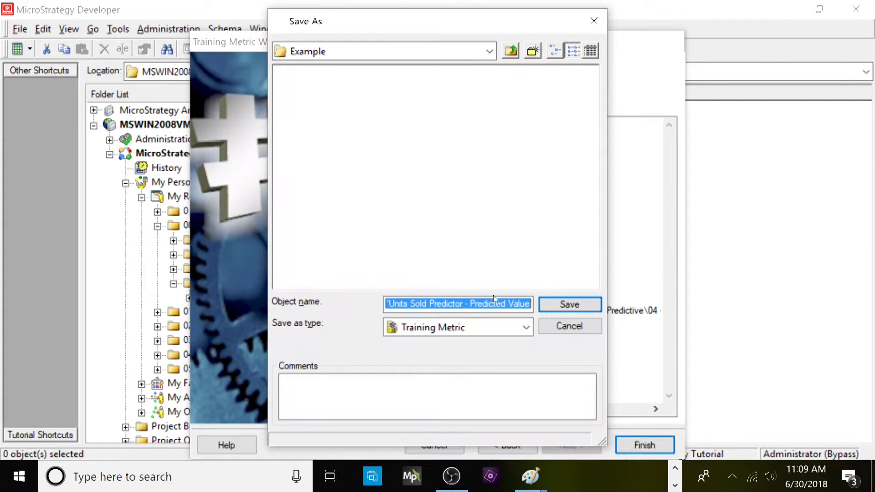
{"action": "left_click_drag", "start_coordinate": [479, 302], "coordinate": [343, 308]}
{"action": "left_click", "coordinate": [464, 303]}
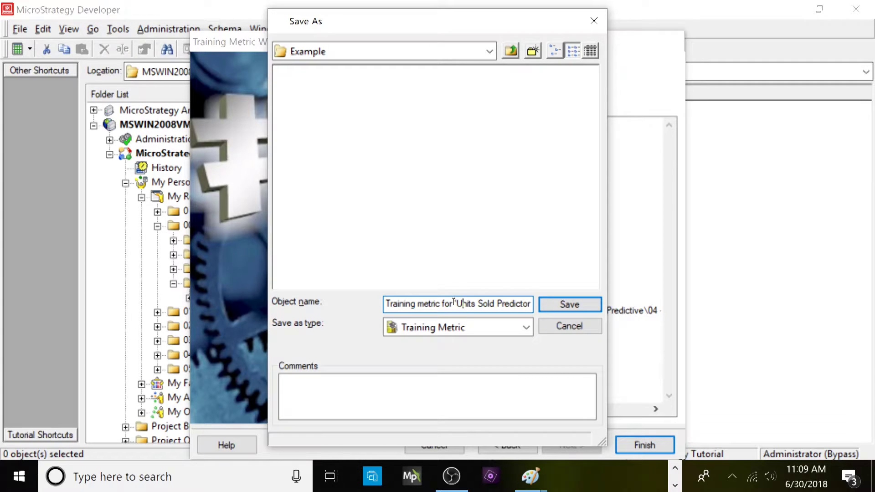
{"action": "key", "text": "Left"}
{"action": "key", "text": "BackSpace"}
{"action": "key", "text": "Right"}
{"action": "key", "text": "Right"}
{"action": "key", "text": "Right"}
{"action": "key", "text": "Right"}
{"action": "key", "text": "Right"}
{"action": "key", "text": "Right"}
{"action": "key", "text": "Right"}
{"action": "key", "text": "Right"}
{"action": "key", "text": "Right"}
{"action": "key", "text": "Right"}
{"action": "key", "text": "Right"}
{"action": "key", "text": "Right"}
{"action": "key", "text": "Right"}
{"action": "key", "text": "Right"}
{"action": "key", "text": "Right"}
{"action": "key", "text": "Right"}
{"action": "key", "text": "Right"}
{"action": "key", "text": "Right"}
{"action": "key", "text": "Right"}
{"action": "key", "text": "Right"}
{"action": "key", "text": "BackSpace"}
{"action": "key", "text": "BackSpace"}
{"action": "key", "text": "BackSpace"}
{"action": "key", "text": "BackSpace"}
{"action": "key", "text": "BackSpace"}
{"action": "key", "text": "BackSpace"}
{"action": "key", "text": "BackSpace"}
{"action": "key", "text": "BackSpace"}
{"action": "key", "text": "BackSpace"}
{"action": "key", "text": "BackSpace"}
{"action": "key", "text": "BackSpace"}
{"action": "key", "text": "BackSpace"}
{"action": "key", "text": "BackSpace"}
{"action": "key", "text": "BackSpace"}
{"action": "key", "text": "BackSpace"}
{"action": "key", "text": "BackSpace"}
{"action": "key", "text": "BackSpace"}
{"action": "key", "text": "BackSpace"}
{"action": "key", "text": "BackSpace"}
{"action": "key", "text": "BackSpace"}
{"action": "key", "text": "BackSpace"}
{"action": "key", "text": "BackSpace"}
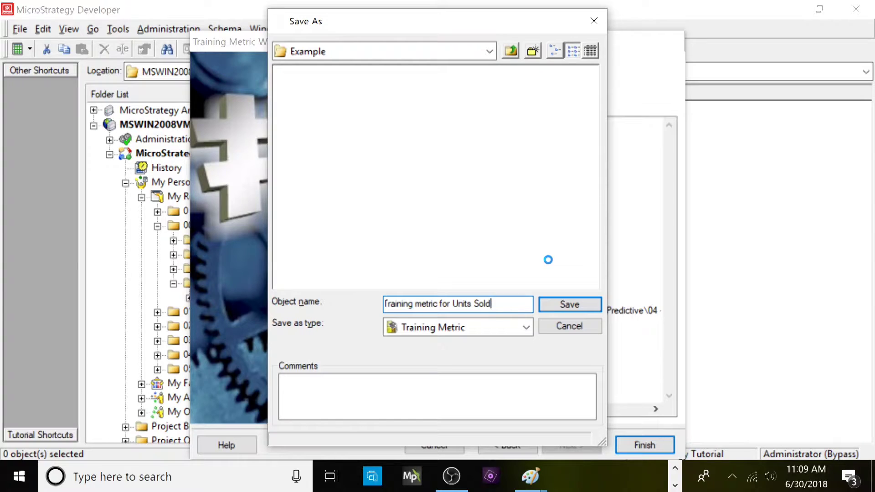
{"action": "left_click_drag", "start_coordinate": [516, 85], "coordinate": [658, 85]}
{"action": "left_click", "coordinate": [632, 168]}
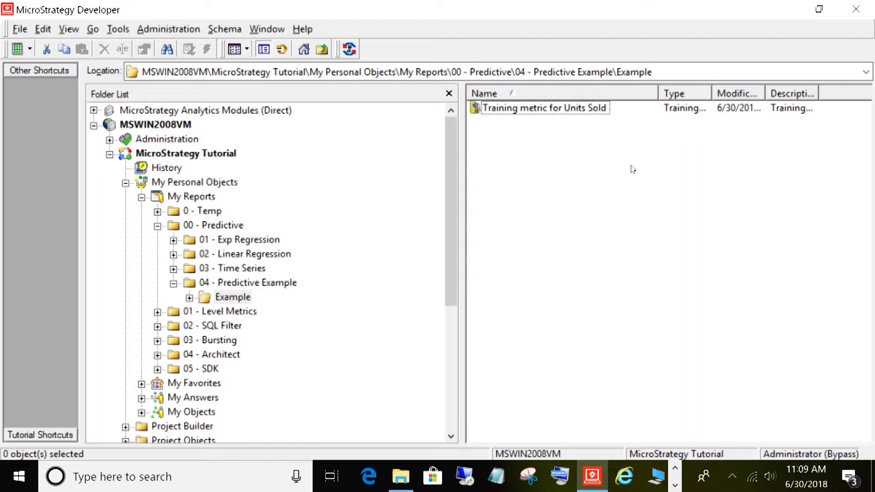
- Create a new blank report in the Example folder and maximize the Report Editor
{"action": "right_click", "coordinate": [510, 206]}
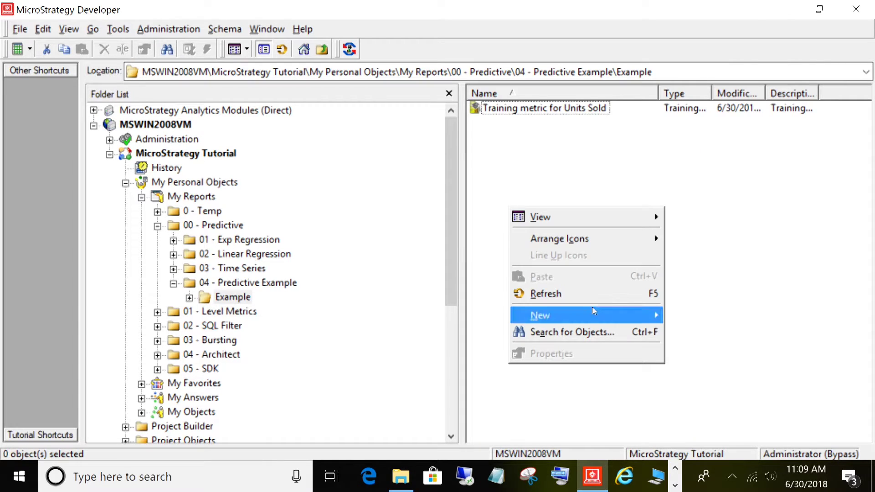
{"action": "mouse_move", "coordinate": [591, 311]}
{"action": "left_click", "coordinate": [709, 369]}
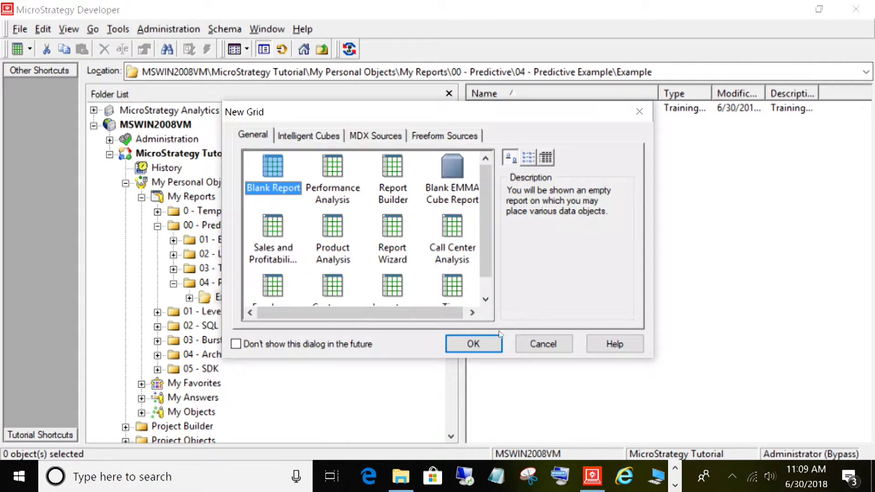
{"action": "left_click", "coordinate": [474, 341]}
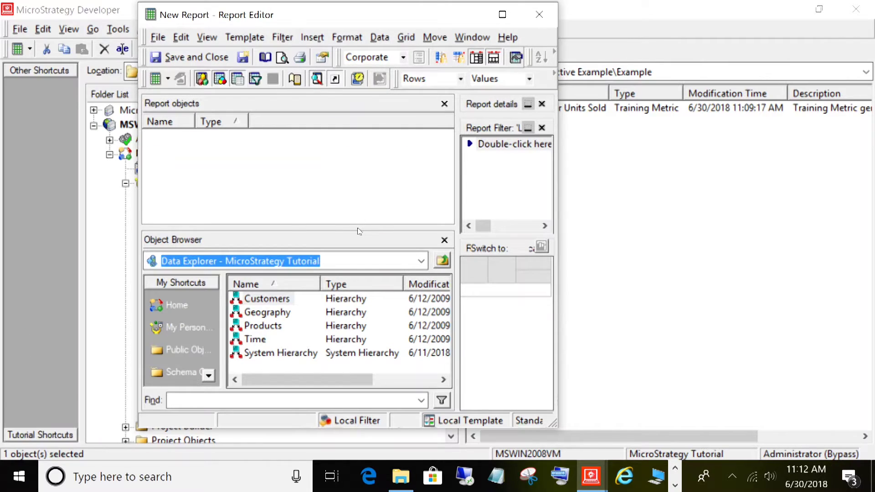
{"action": "left_click", "coordinate": [503, 16]}
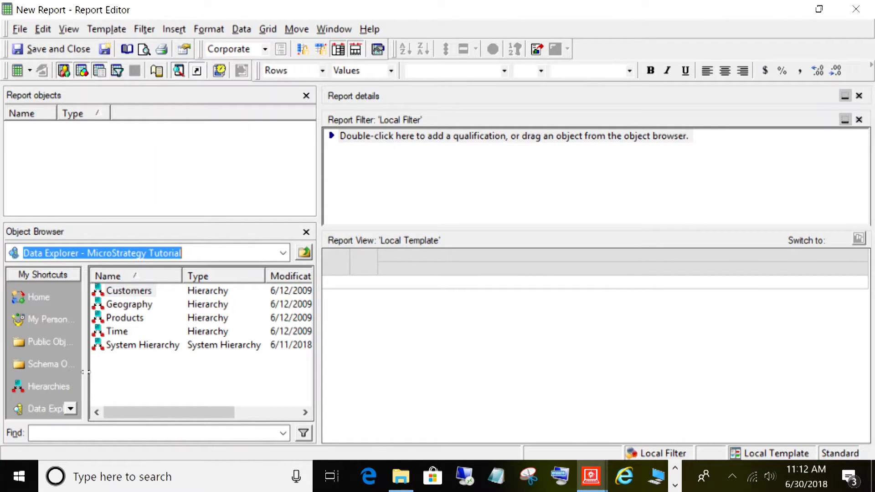
- Add the Month and Month of Year attributes from the Time folder to the report
{"action": "left_click", "coordinate": [70, 408]}
{"action": "left_click", "coordinate": [50, 404]}
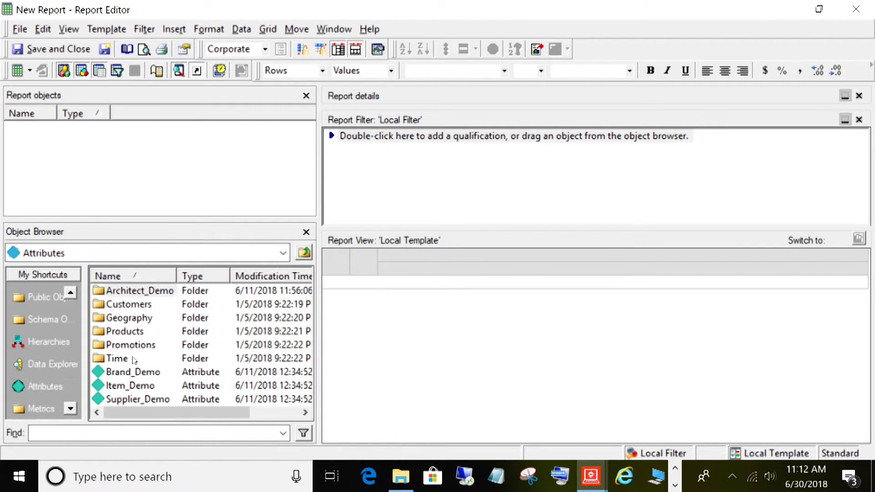
{"action": "double_click", "coordinate": [116, 359]}
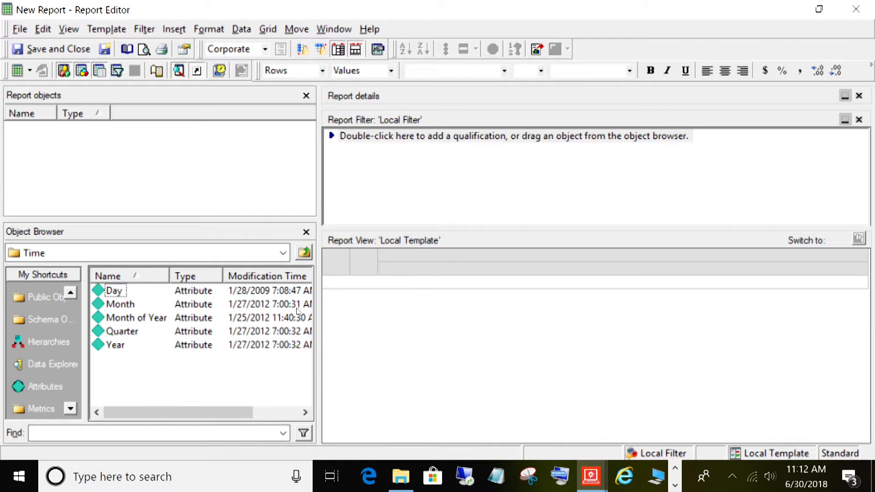
{"action": "double_click", "coordinate": [121, 305]}
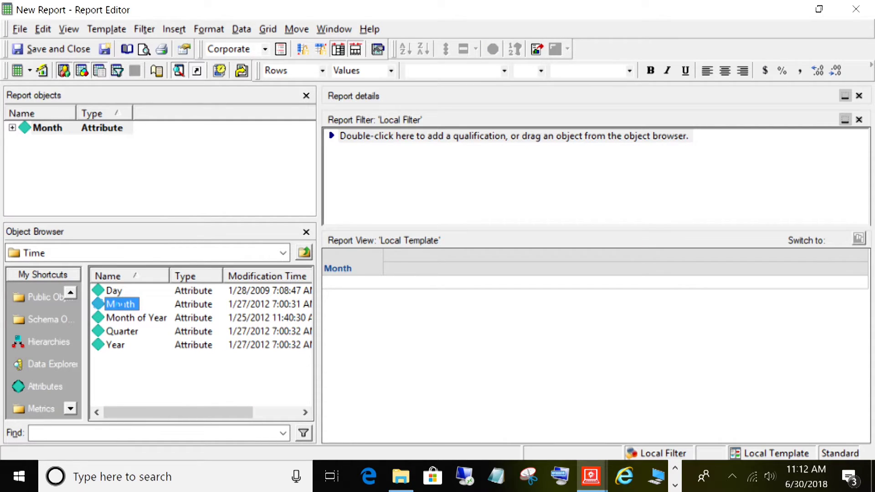
{"action": "double_click", "coordinate": [137, 318]}
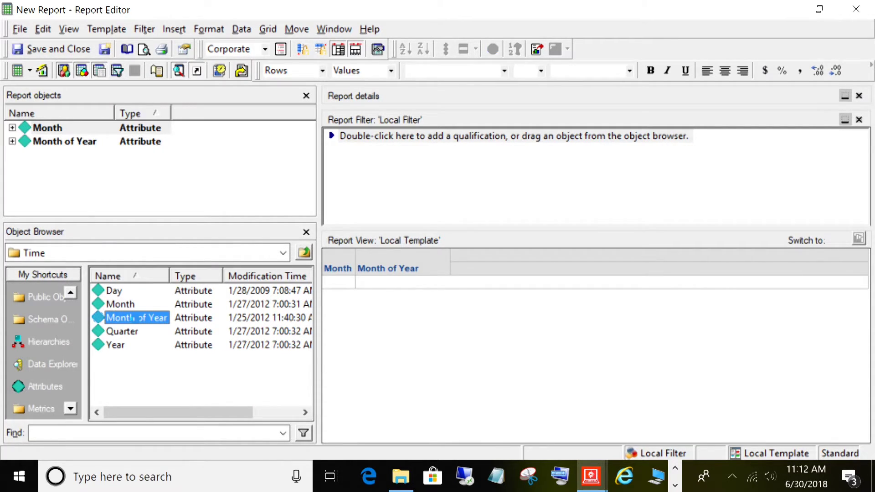
- Add the Category attribute from the Products folder to the report
{"action": "left_click", "coordinate": [304, 252]}
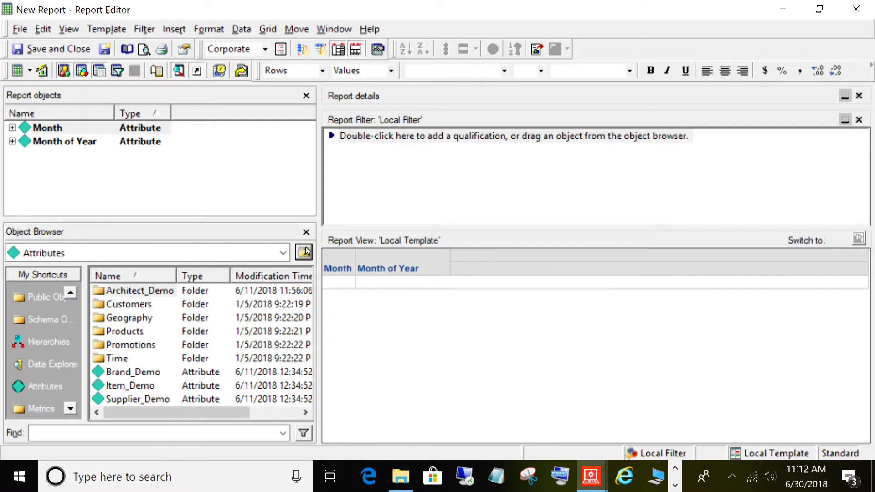
{"action": "double_click", "coordinate": [135, 331]}
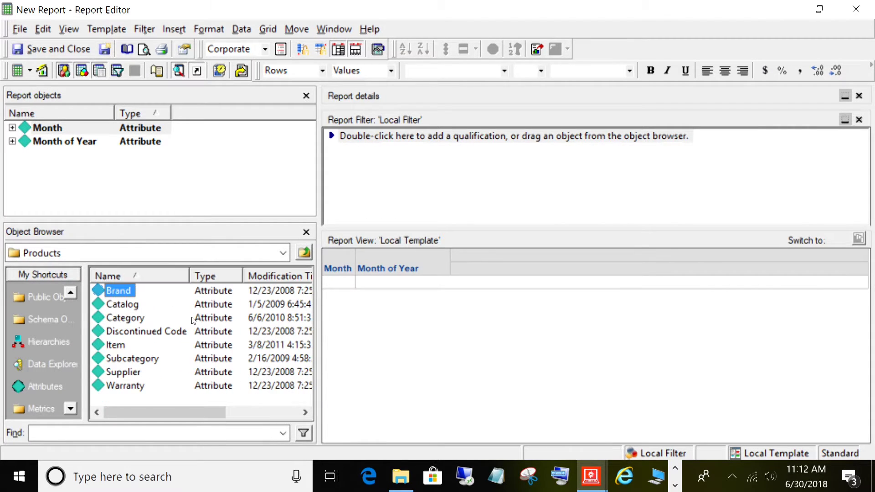
{"action": "double_click", "coordinate": [137, 318]}
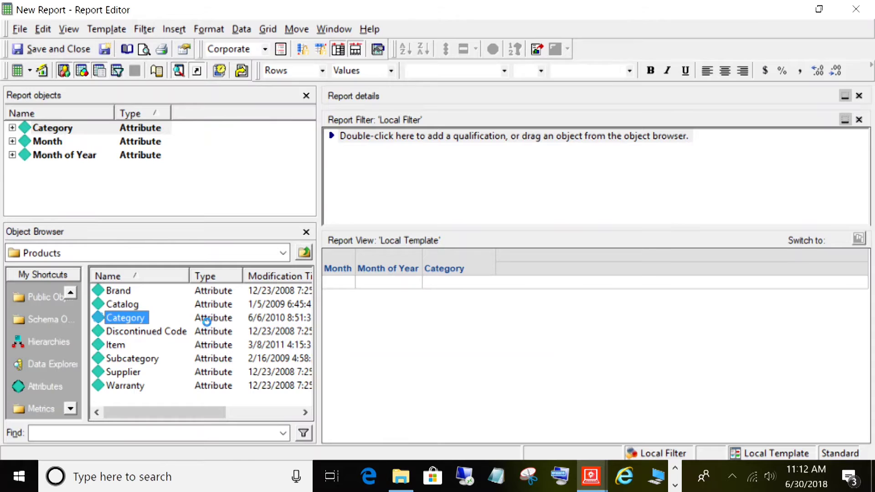
- Add the Units Sold metric from the Sales Metrics folder to the report
{"action": "left_click", "coordinate": [20, 407]}
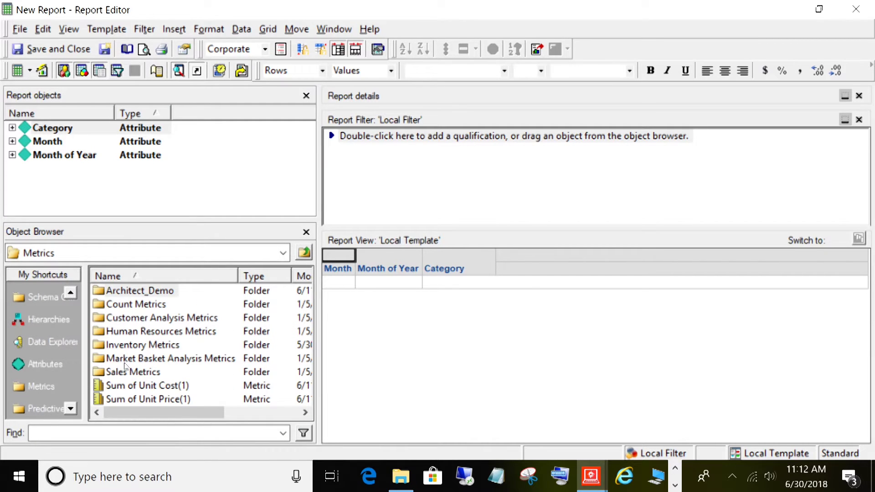
{"action": "double_click", "coordinate": [115, 371]}
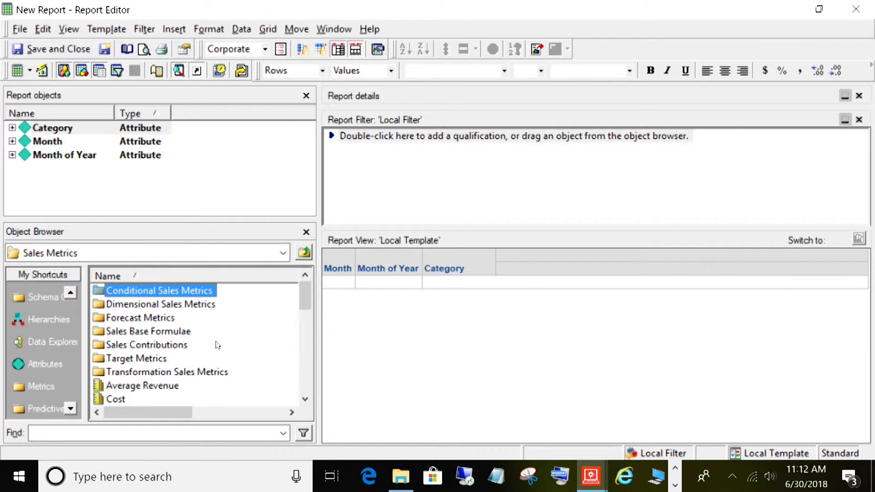
{"action": "scroll", "coordinate": [219, 345], "scroll_direction": "down", "scroll_amount": 5}
{"action": "double_click", "coordinate": [122, 399]}
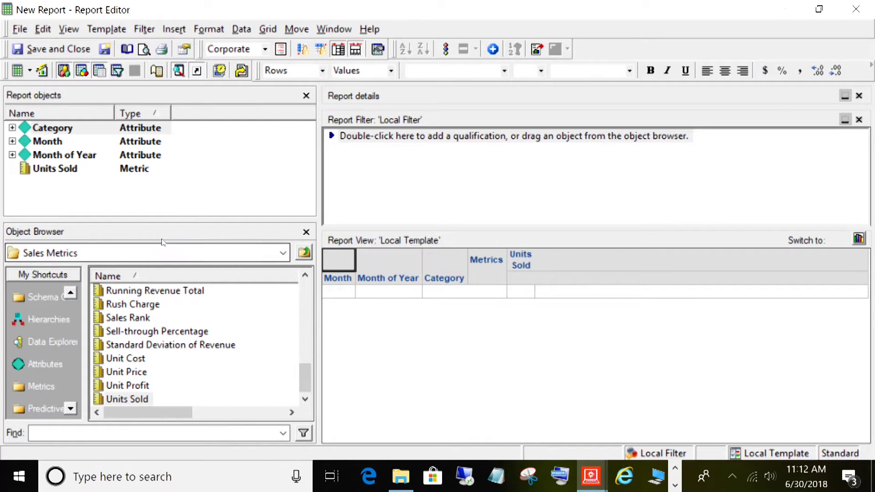
- Arrange the Report Editor and Developer windows so the report grid and the Example folder's contents are both visible
{"action": "left_click_drag", "start_coordinate": [184, 218], "coordinate": [183, 194]}
{"action": "left_click_drag", "start_coordinate": [469, 14], "coordinate": [250, 65]}
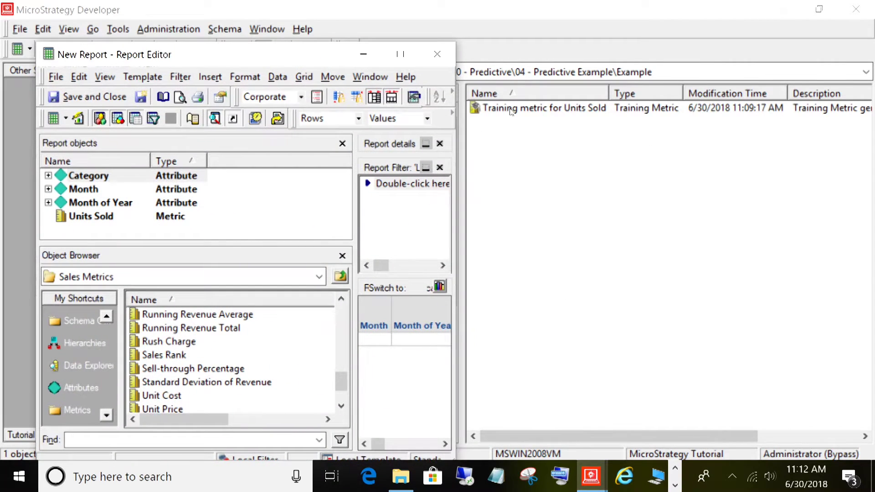
{"action": "left_click_drag", "start_coordinate": [378, 443], "coordinate": [433, 444]}
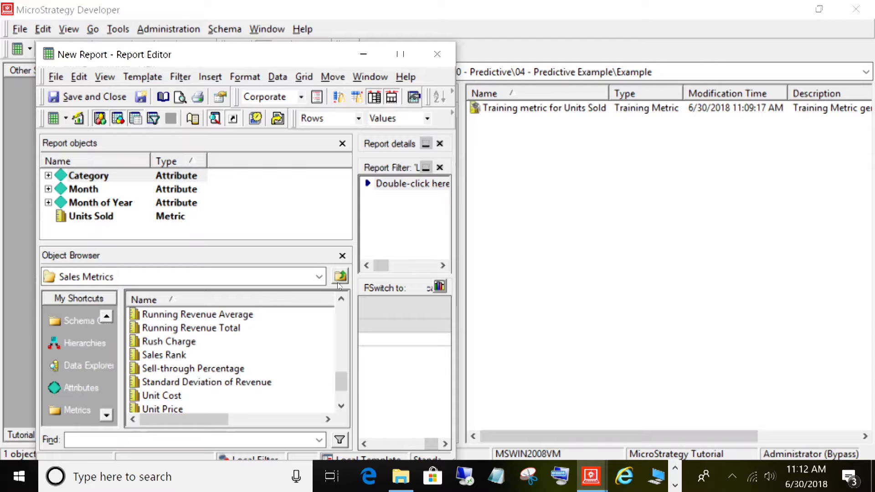
{"action": "left_click", "coordinate": [523, 116]}
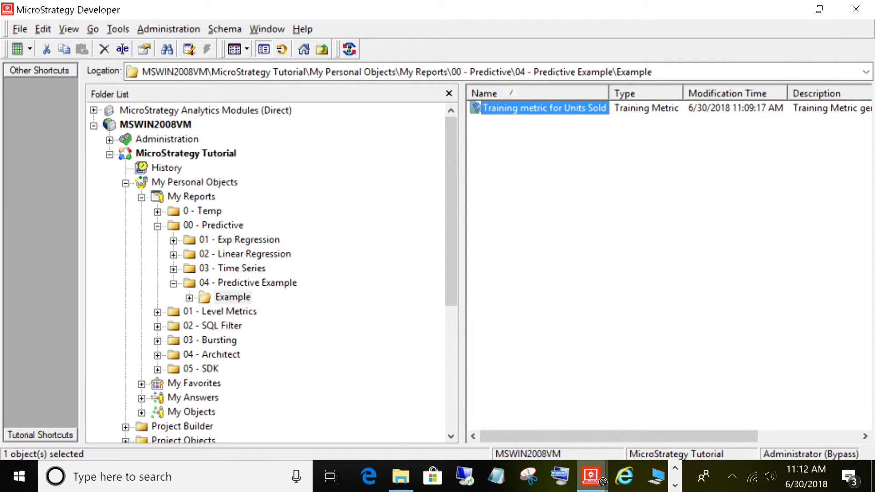
{"action": "mouse_move", "coordinate": [591, 478]}
{"action": "left_click", "coordinate": [588, 427]}
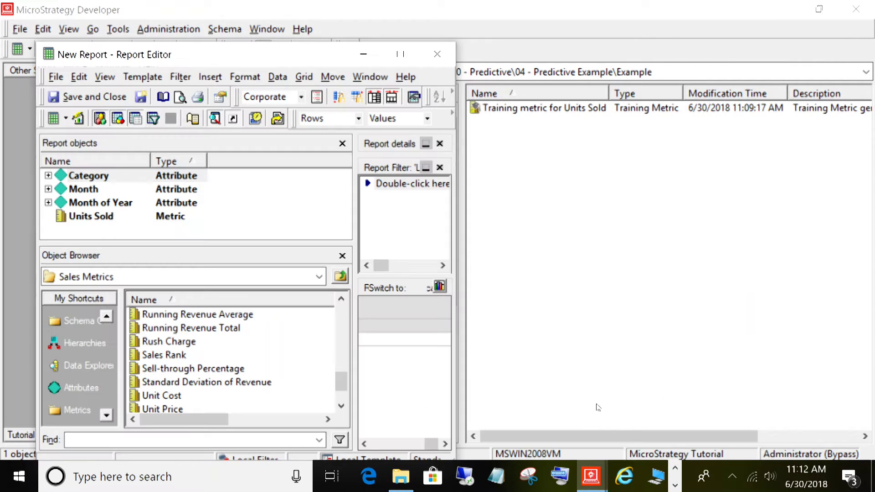
{"action": "left_click_drag", "start_coordinate": [623, 5], "coordinate": [670, 255]}
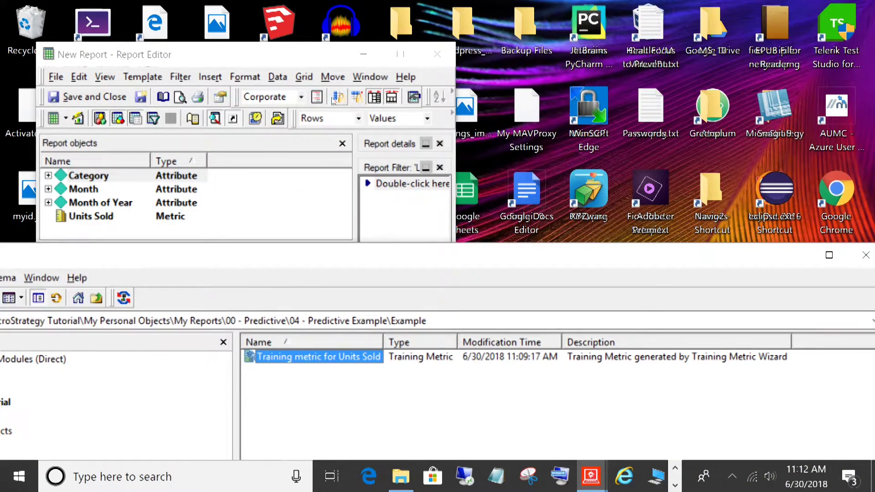
{"action": "left_click_drag", "start_coordinate": [293, 57], "coordinate": [207, 16]}
- Add "Training metric for Units Sold" from the Example folder to the report grid and maximize the Report Editor
{"action": "left_click", "coordinate": [378, 361]}
{"action": "left_click_drag", "start_coordinate": [377, 361], "coordinate": [305, 296]}
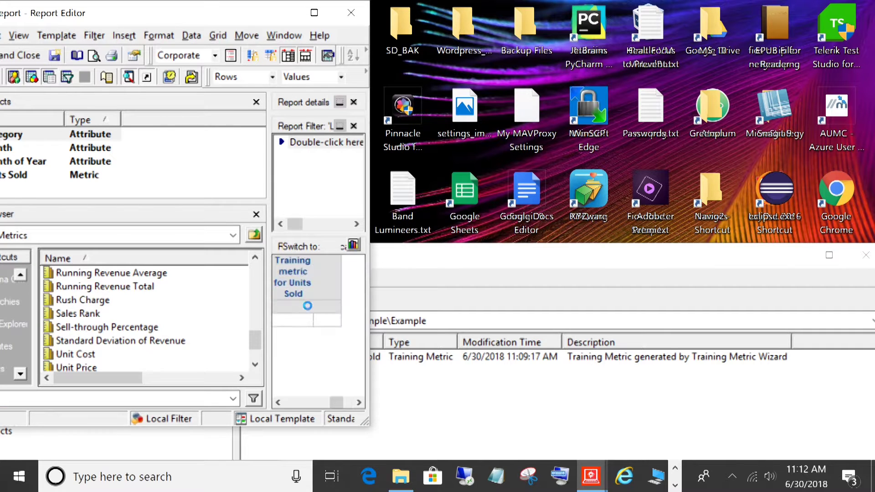
{"action": "left_click", "coordinate": [314, 13]}
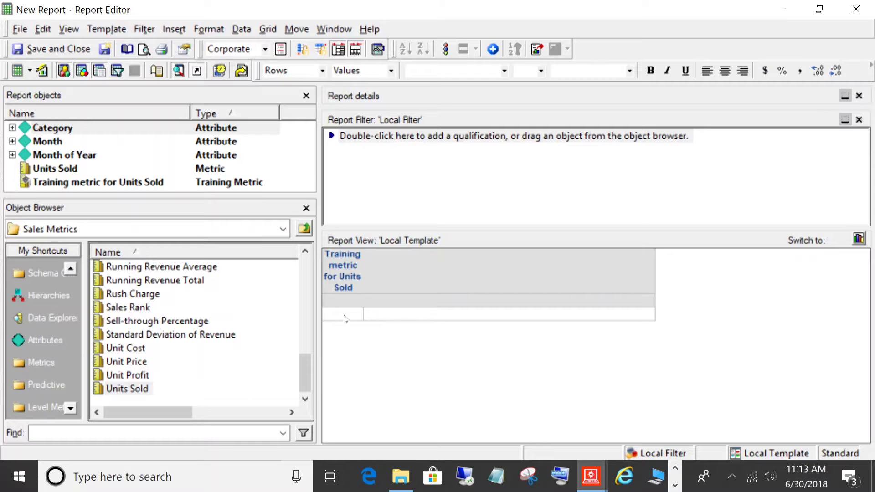
{"action": "left_click", "coordinate": [357, 268]}
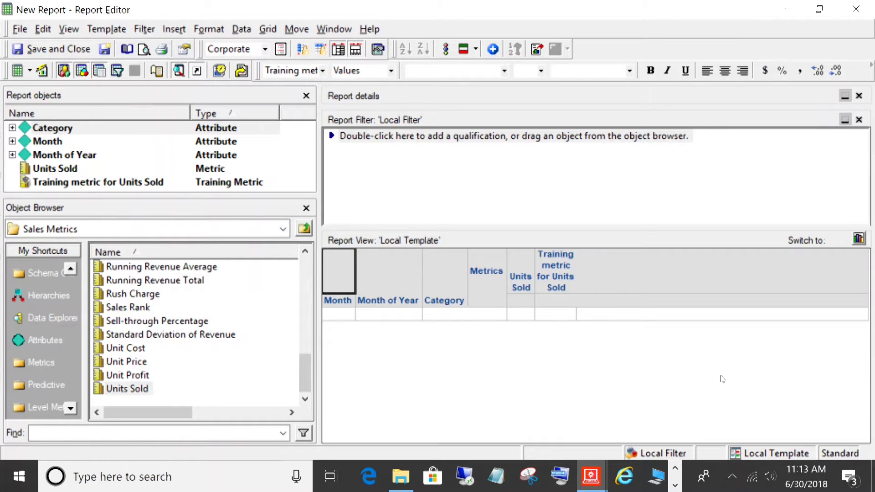
- Run the report to generate the predictive metric and save it in the Example folder as "Training Report"
{"action": "left_click", "coordinate": [21, 72]}
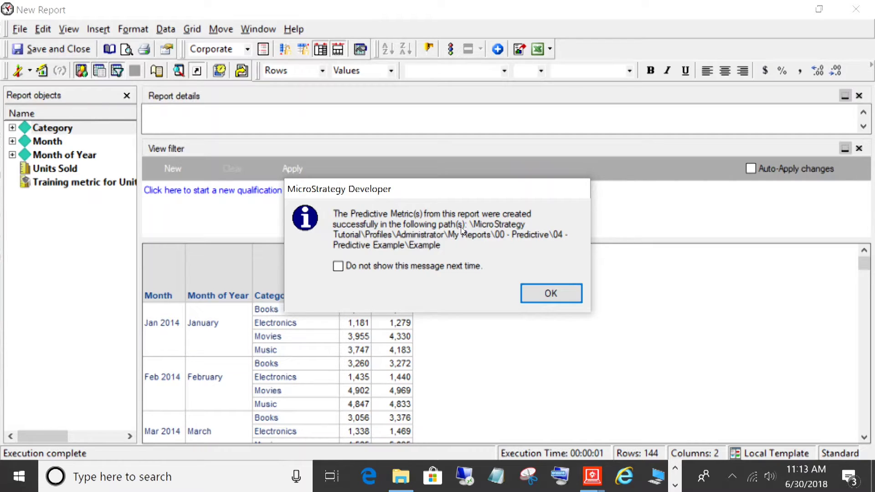
{"action": "left_click", "coordinate": [552, 294]}
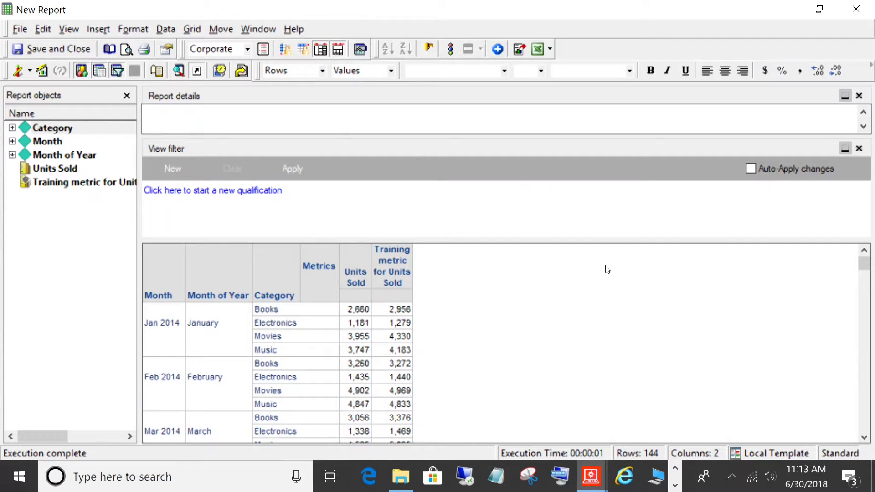
{"action": "left_click", "coordinate": [64, 51]}
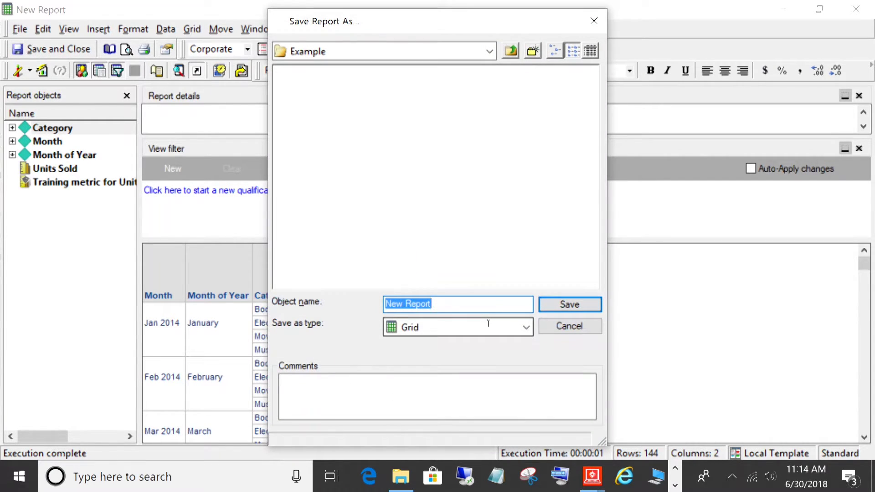
{"action": "type", "text": "Training Report"}
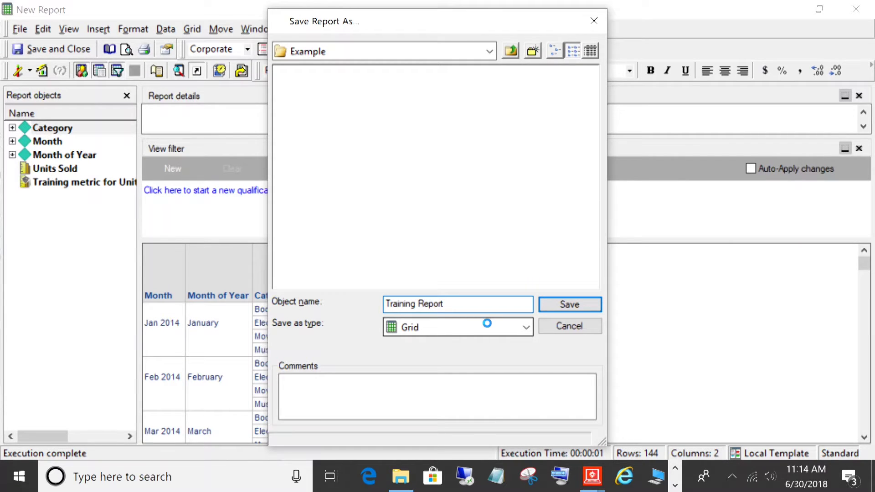
{"action": "key", "text": "Return"}
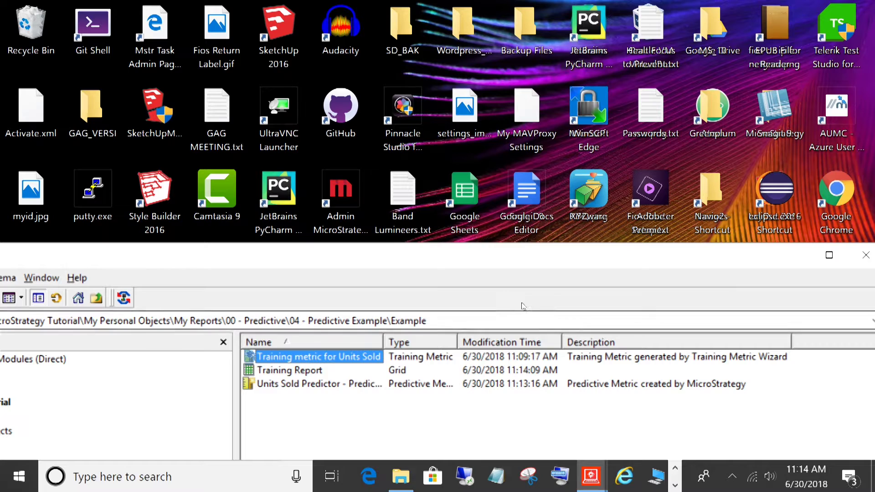
- Maximize the Developer window and widen the Name column to examine the full object names in the Example folder
{"action": "double_click", "coordinate": [513, 262]}
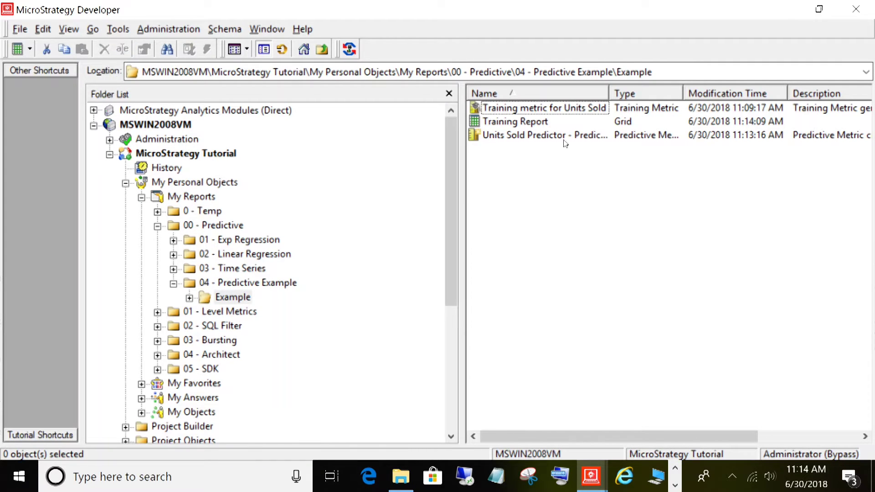
{"action": "left_click", "coordinate": [536, 121]}
{"action": "left_click", "coordinate": [559, 112]}
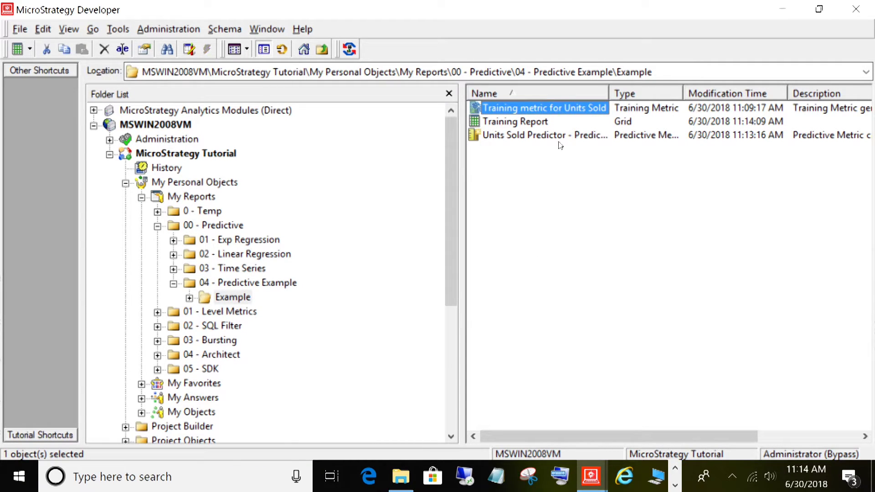
{"action": "left_click", "coordinate": [542, 134]}
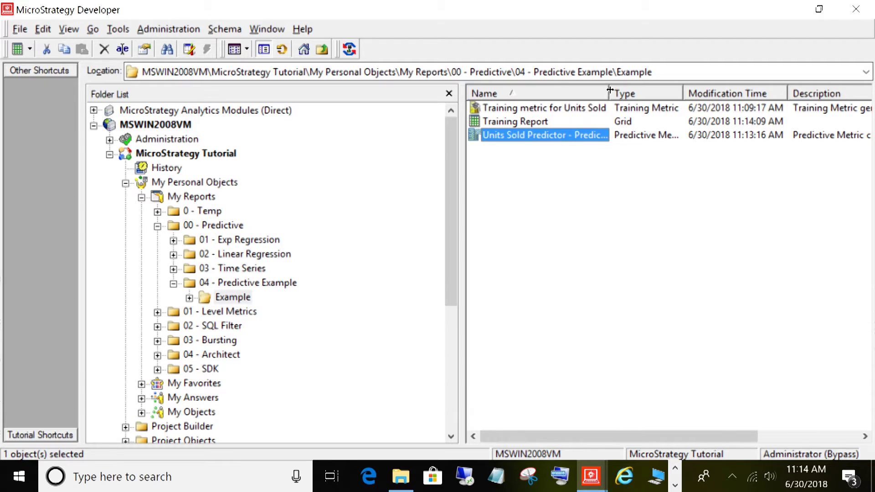
{"action": "left_click_drag", "start_coordinate": [610, 93], "coordinate": [675, 92]}
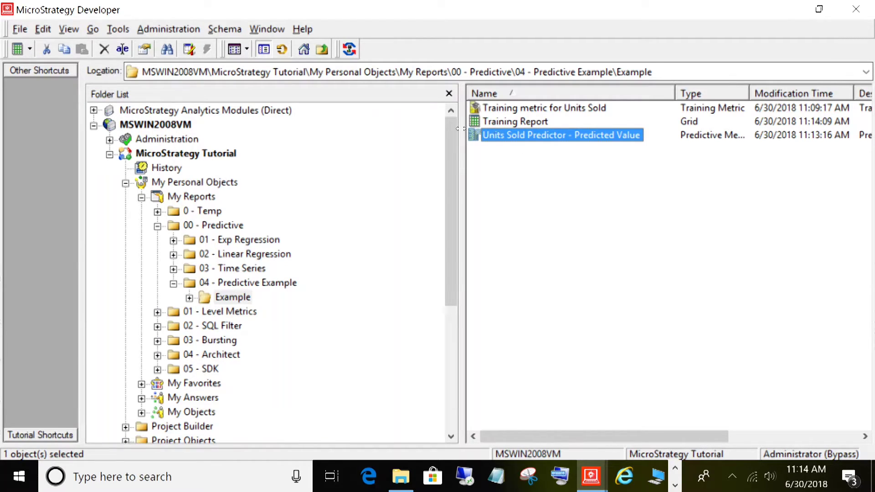
{"action": "left_click", "coordinate": [607, 185]}
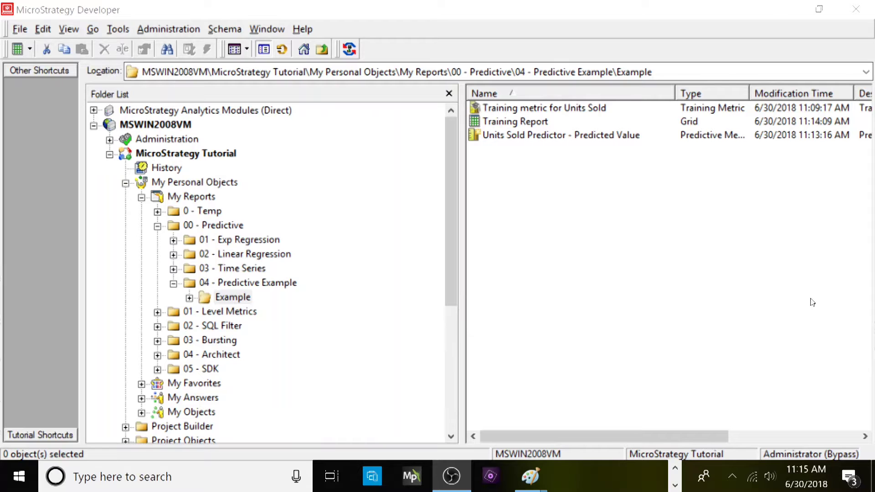
{"action": "right_click", "coordinate": [518, 198]}
{"action": "left_click", "coordinate": [591, 321]}
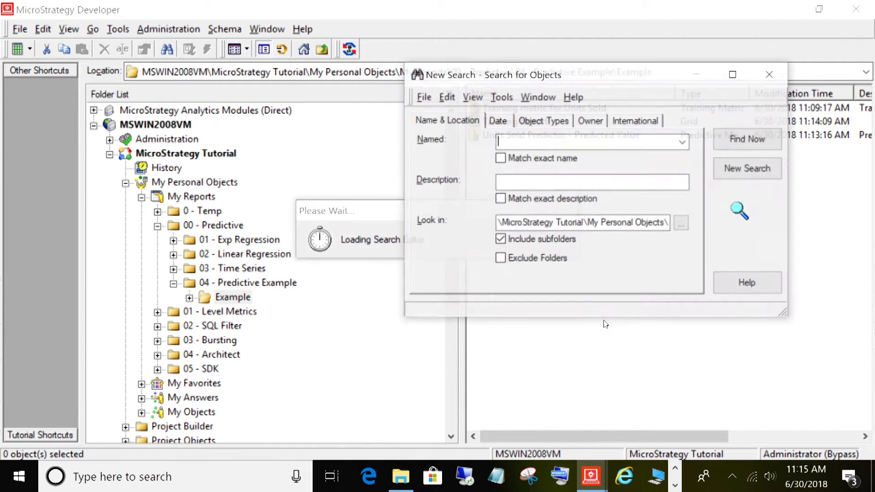
{"action": "key", "text": "Escape"}
- Create another new blank report in the Example folder
{"action": "right_click", "coordinate": [531, 202]}
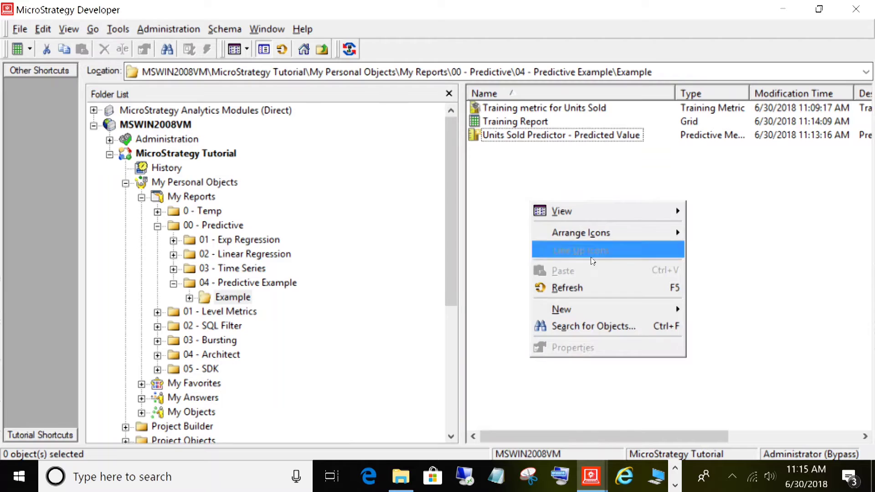
{"action": "mouse_move", "coordinate": [639, 309]}
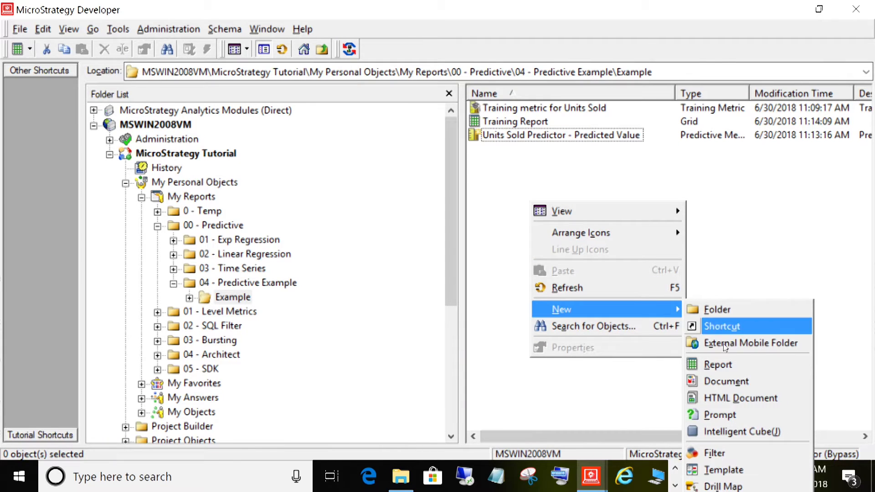
{"action": "left_click", "coordinate": [718, 365]}
{"action": "left_click", "coordinate": [475, 341]}
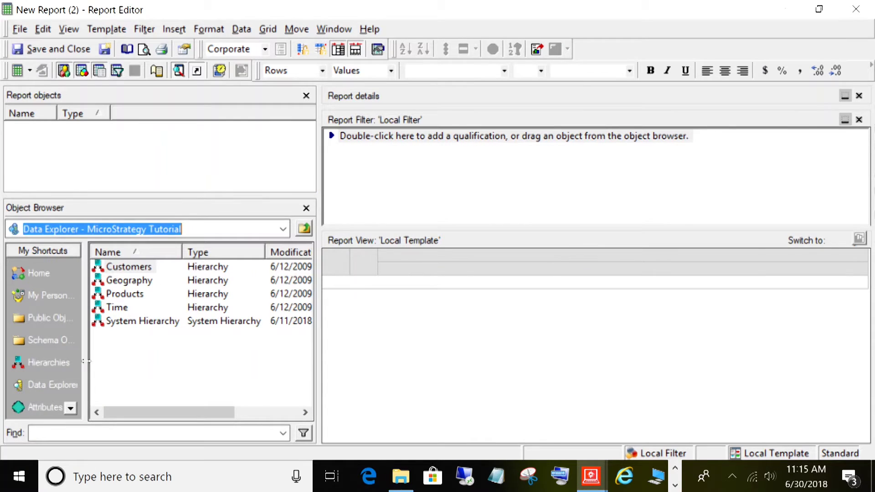
- Add Month and Month of Year from the Time folder and Category from the Products folder to the new report
{"action": "left_click", "coordinate": [26, 406]}
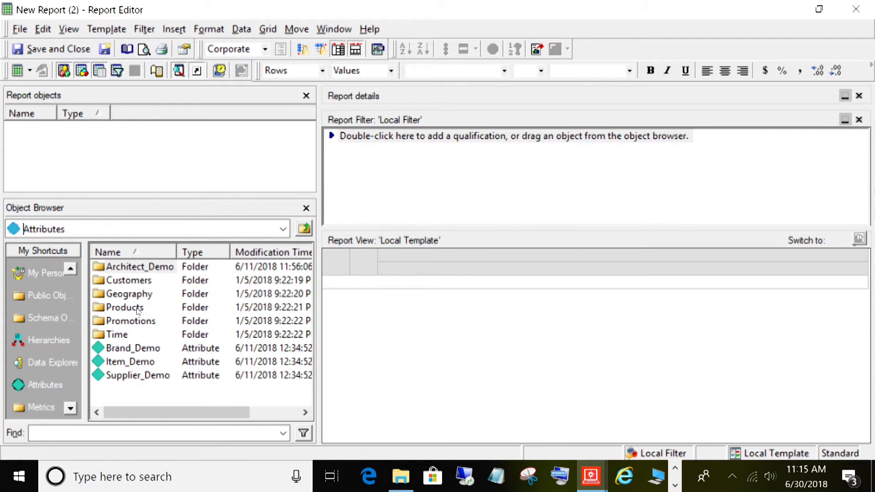
{"action": "double_click", "coordinate": [122, 334]}
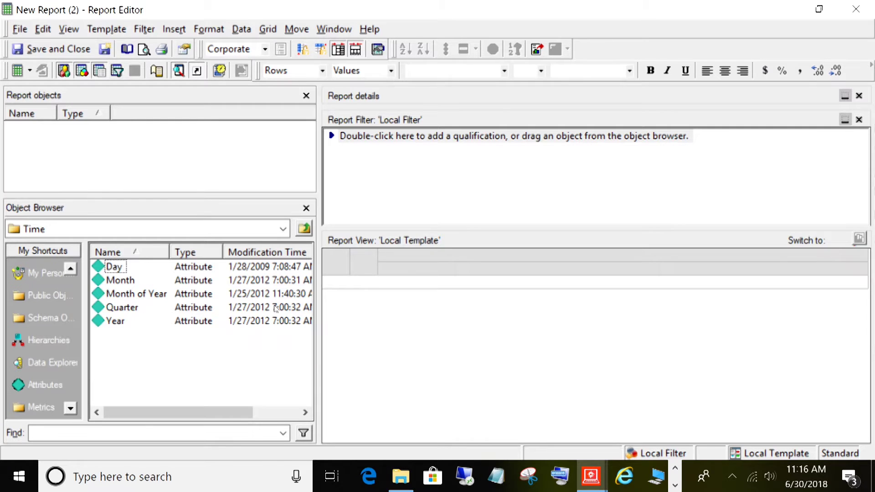
{"action": "double_click", "coordinate": [121, 280]}
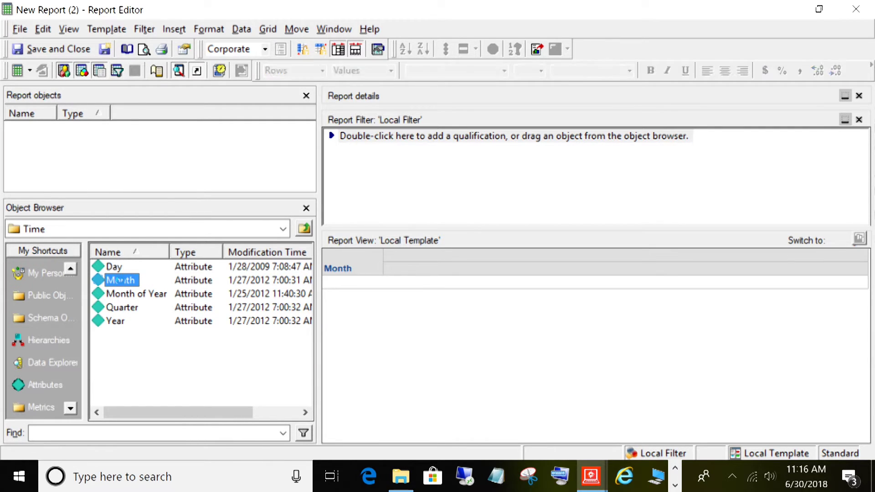
{"action": "double_click", "coordinate": [142, 294]}
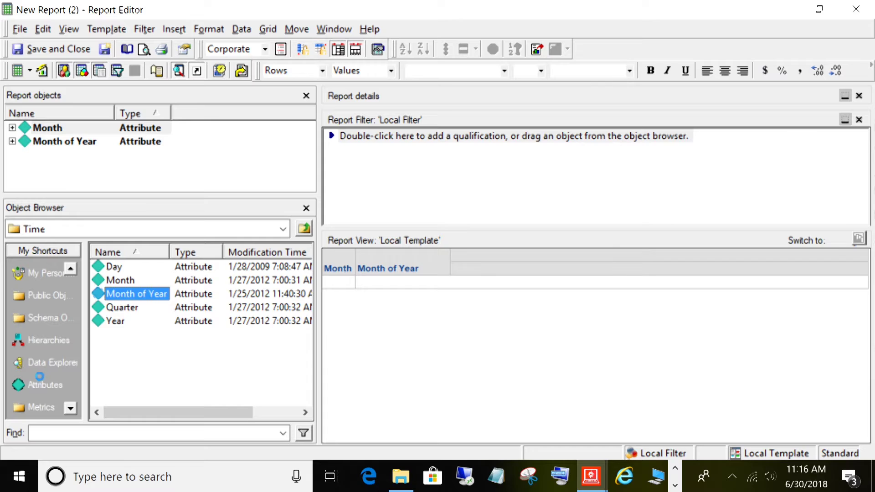
{"action": "double_click", "coordinate": [126, 307]}
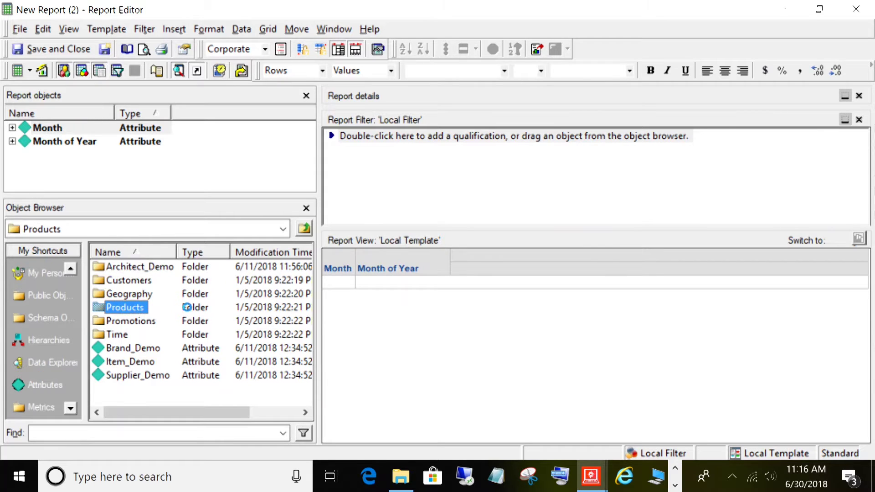
{"action": "double_click", "coordinate": [135, 294]}
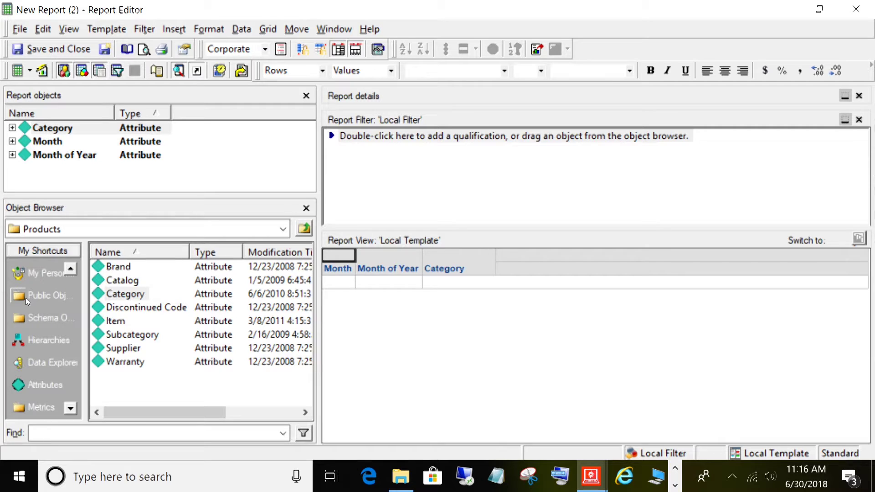
- Add the Units Sold metric from the Sales Metrics folder to the second report
{"action": "left_click", "coordinate": [33, 405]}
{"action": "double_click", "coordinate": [141, 350]}
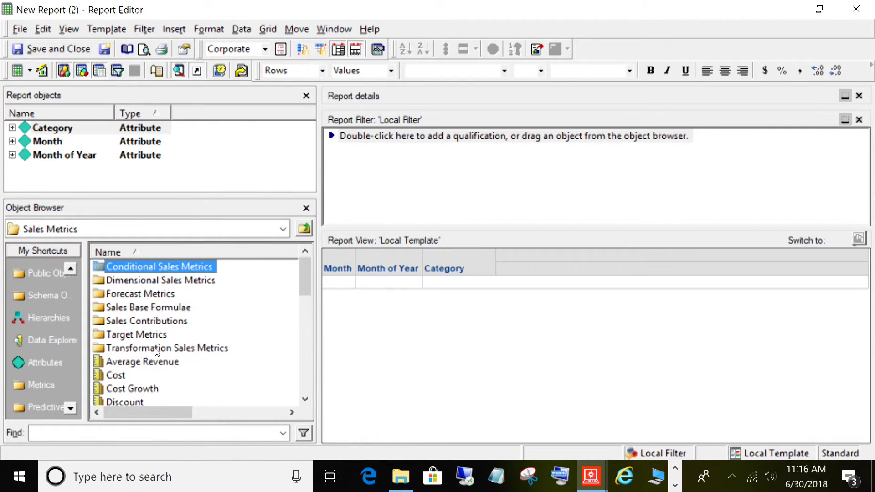
{"action": "scroll", "coordinate": [232, 330], "scroll_direction": "down", "scroll_amount": 7}
{"action": "double_click", "coordinate": [134, 389]}
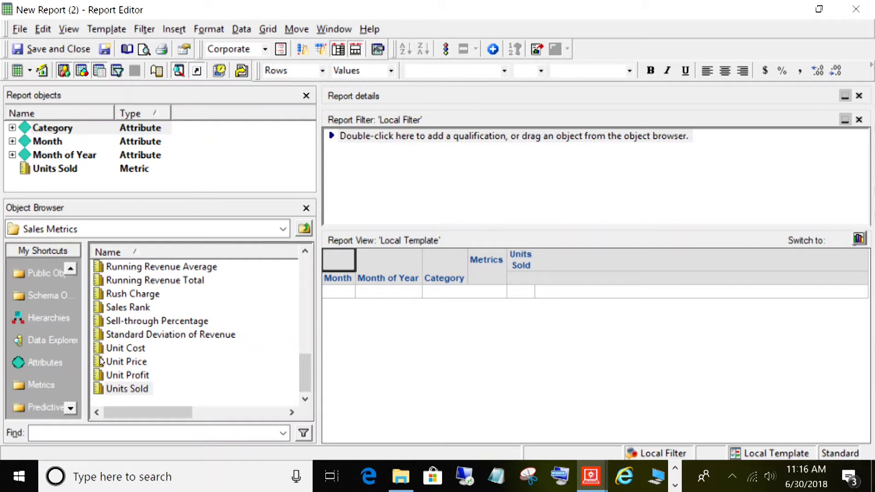
- Add the Units Sold Predictor - Predicted Value metric from the Predictive shortcut's Example folder to the report after Units Sold, and run the report
{"action": "left_click", "coordinate": [71, 409]}
{"action": "left_click", "coordinate": [26, 384]}
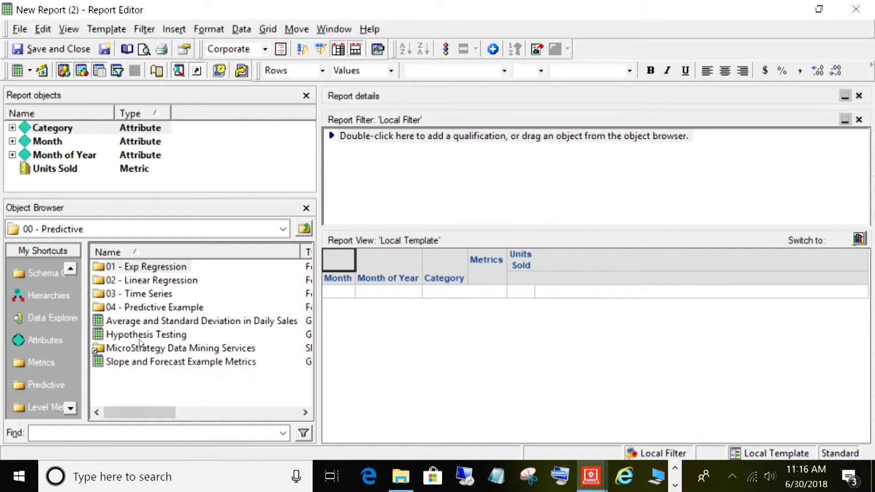
{"action": "double_click", "coordinate": [138, 308]}
{"action": "double_click", "coordinate": [123, 269]}
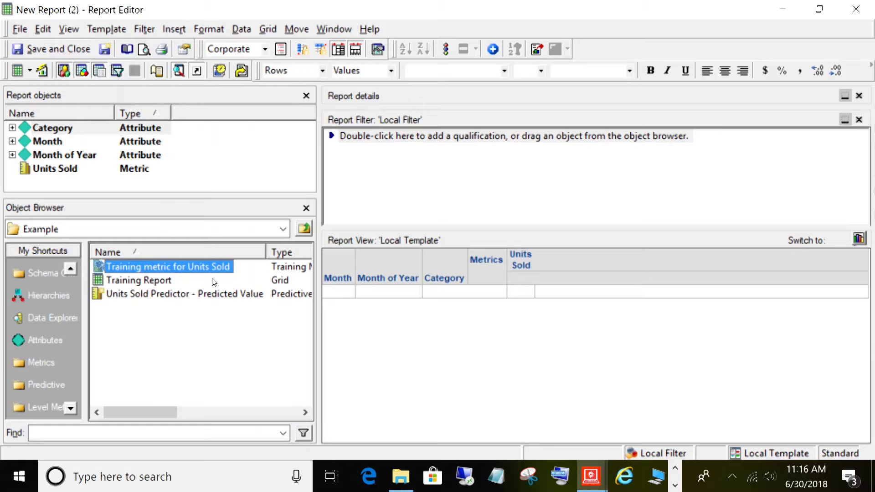
{"action": "left_click", "coordinate": [153, 296]}
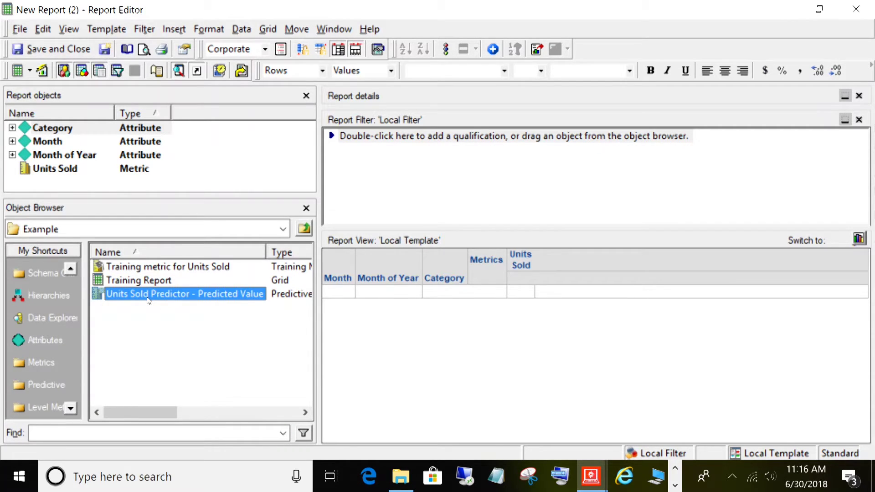
{"action": "left_click_drag", "start_coordinate": [148, 300], "coordinate": [542, 319]}
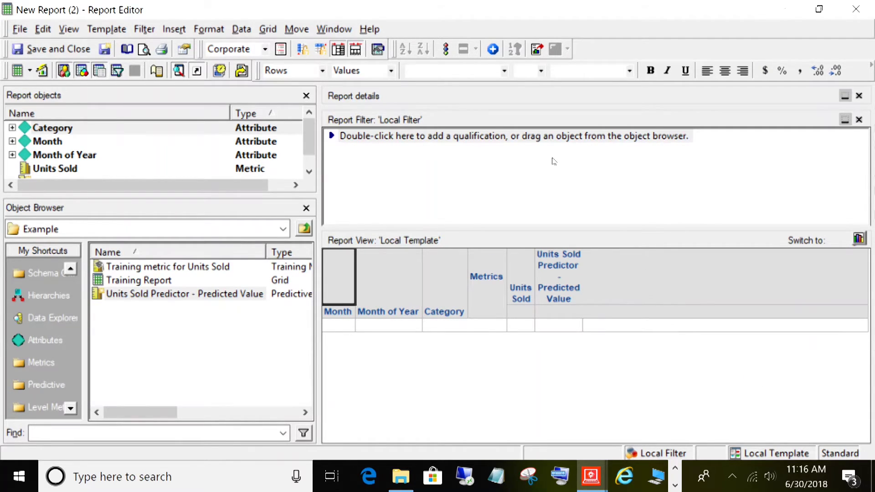
{"action": "left_click", "coordinate": [18, 71]}
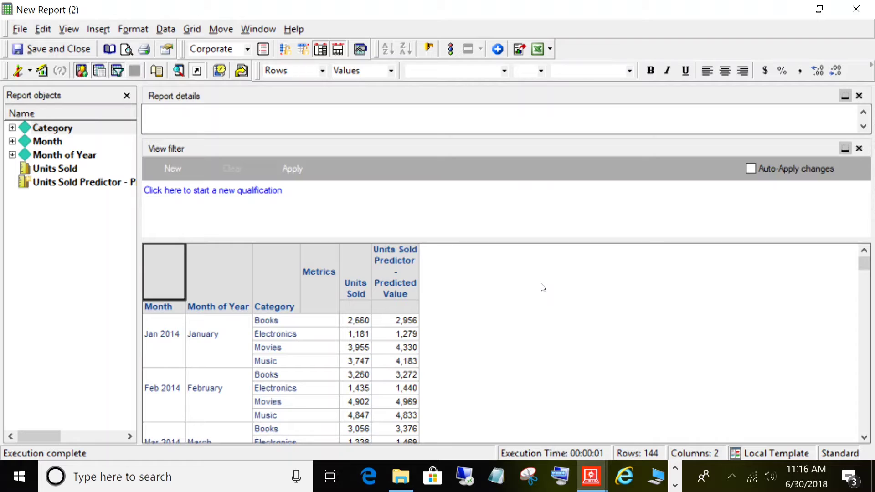
- Compare the Units Sold and predicted values by category for January and February 2014 in the report grid
{"action": "scroll", "coordinate": [524, 278], "scroll_direction": "down", "scroll_amount": 1}
{"action": "scroll", "coordinate": [560, 295], "scroll_direction": "up", "scroll_amount": 1}
{"action": "left_click", "coordinate": [358, 321]}
{"action": "left_click", "coordinate": [409, 321]}
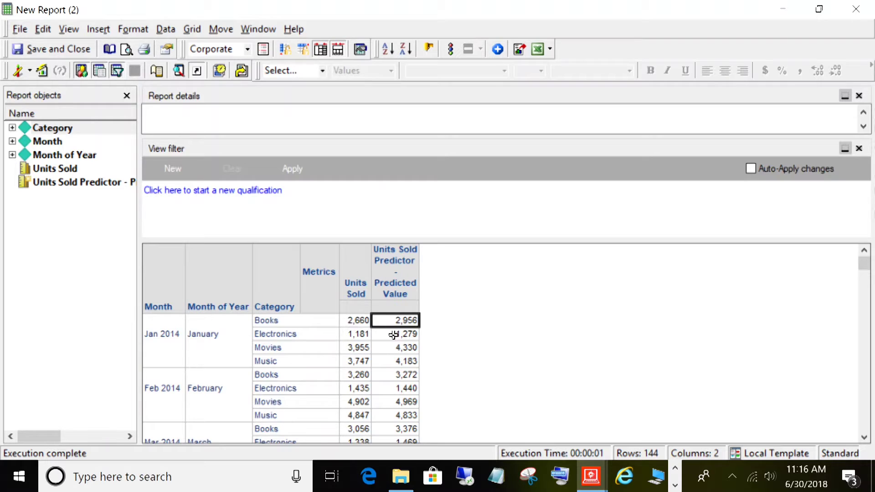
{"action": "left_click", "coordinate": [363, 336]}
{"action": "left_click", "coordinate": [394, 336]}
{"action": "left_click", "coordinate": [387, 349]}
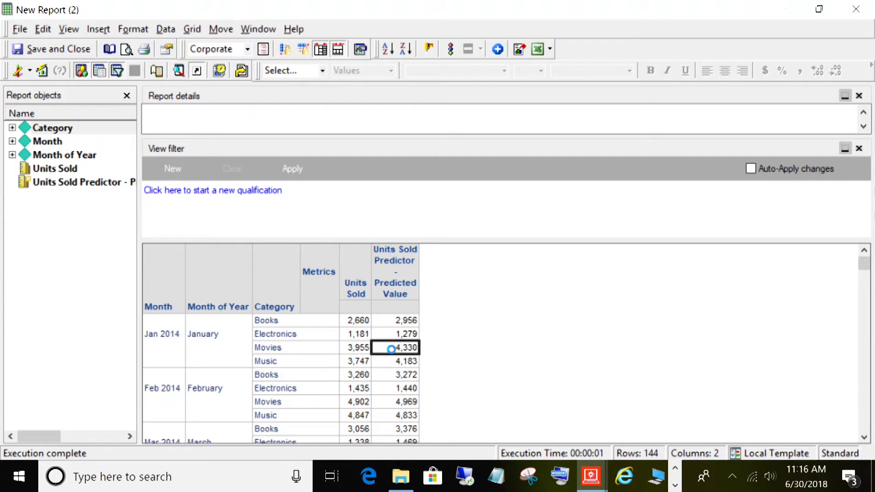
{"action": "left_click", "coordinate": [388, 363]}
{"action": "left_click", "coordinate": [362, 377]}
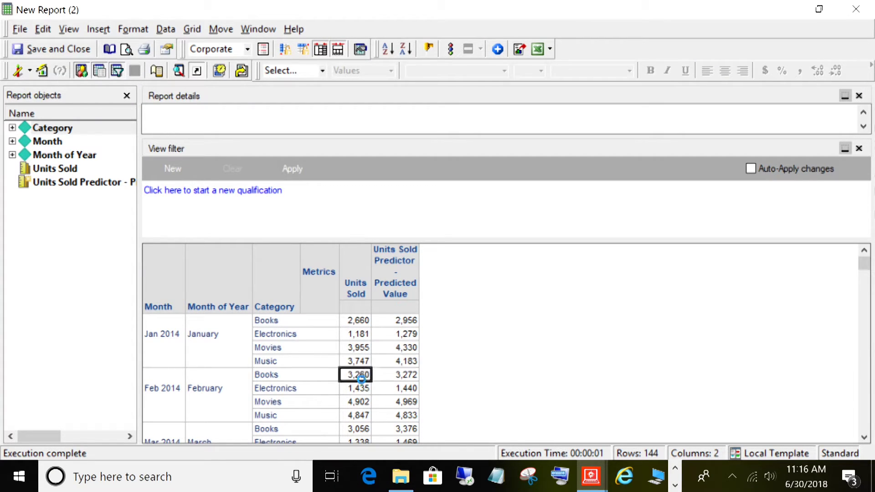
{"action": "left_click", "coordinate": [392, 377]}
{"action": "left_click", "coordinate": [403, 400]}
{"action": "left_click", "coordinate": [352, 389]}
{"action": "left_click", "coordinate": [392, 390]}
{"action": "left_click", "coordinate": [361, 400]}
{"action": "left_click", "coordinate": [361, 389]}
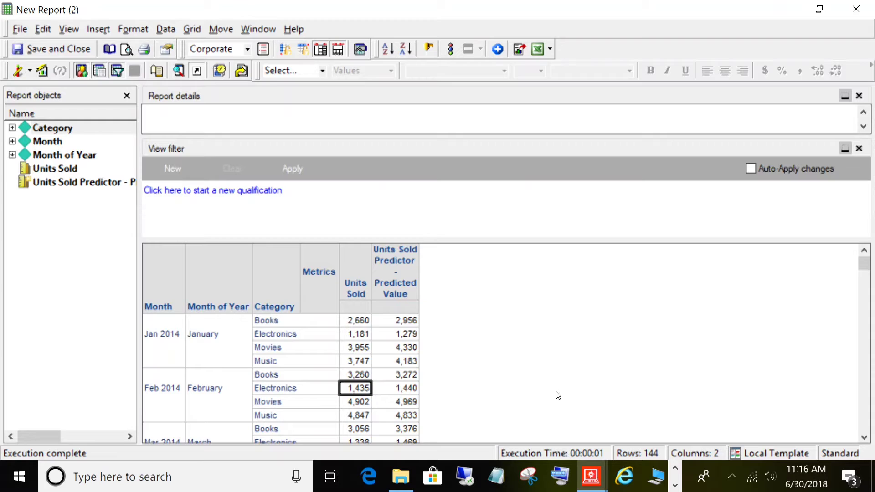
{"action": "left_click", "coordinate": [401, 387]}
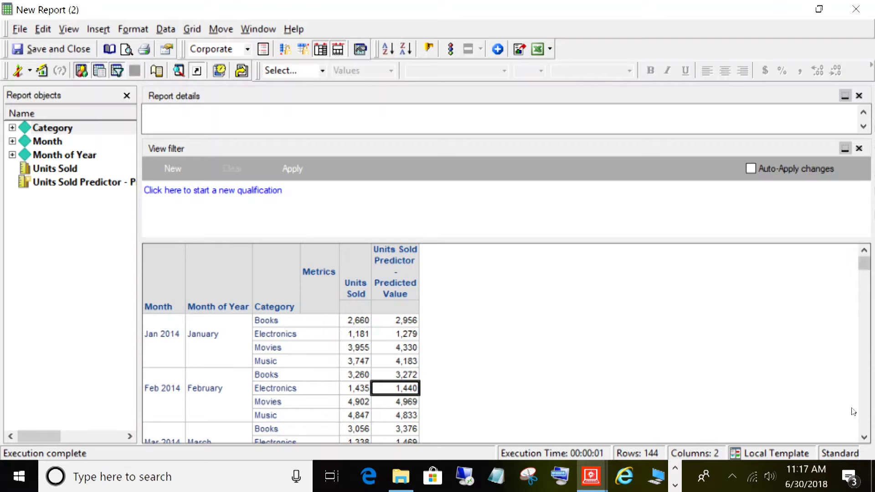
- Collapse the Report details area and examine the actual and predicted units sold across all months through December 2016
{"action": "left_click", "coordinate": [869, 439]}
{"action": "scroll", "coordinate": [730, 328], "scroll_direction": "up", "scroll_amount": 2}
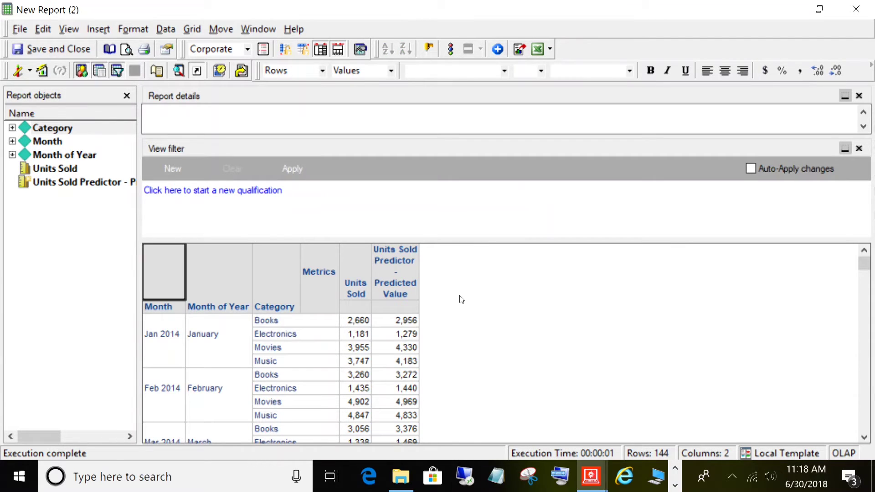
{"action": "scroll", "coordinate": [566, 314], "scroll_direction": "down", "scroll_amount": 3}
{"action": "scroll", "coordinate": [572, 310], "scroll_direction": "down", "scroll_amount": 20}
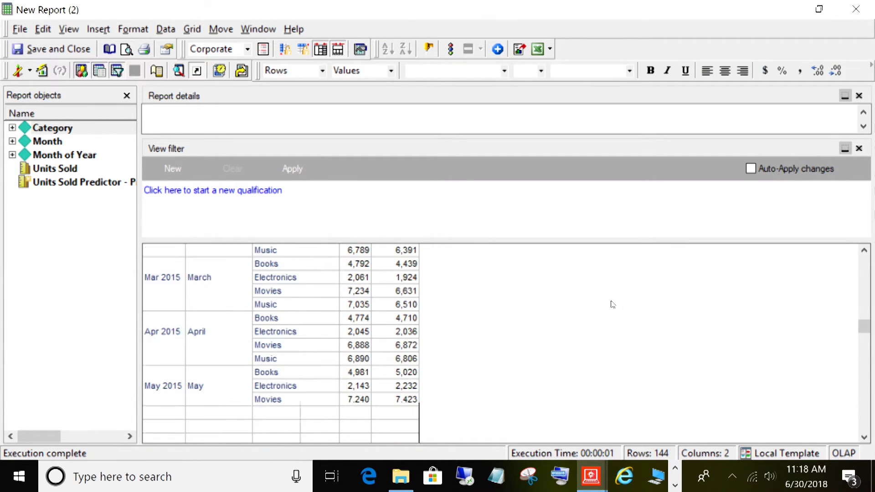
{"action": "scroll", "coordinate": [612, 306], "scroll_direction": "up", "scroll_amount": 20}
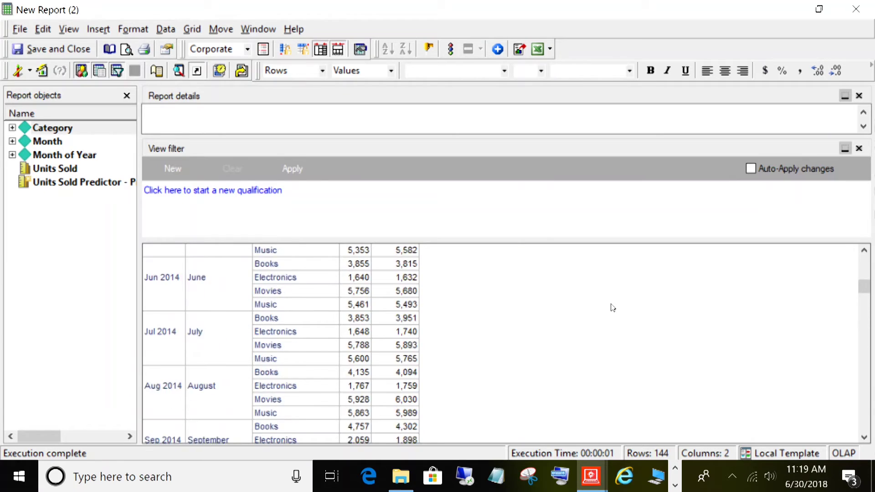
{"action": "left_click", "coordinate": [391, 280]}
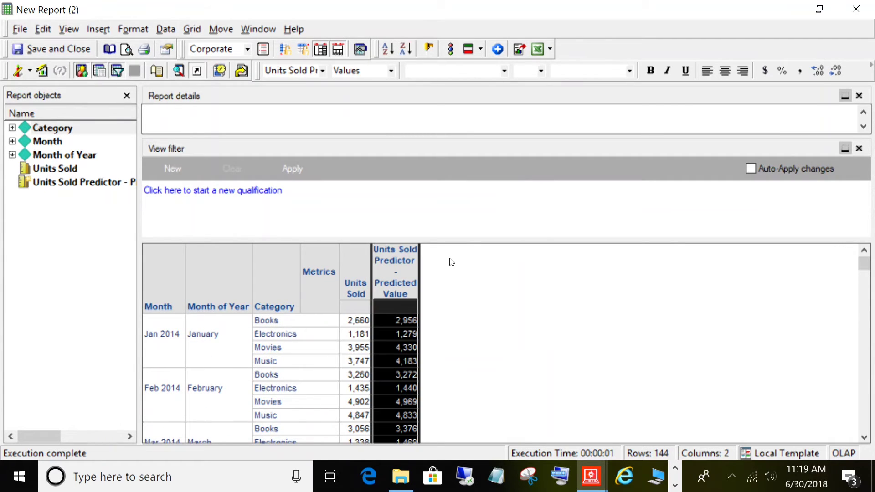
{"action": "left_click", "coordinate": [845, 96]}
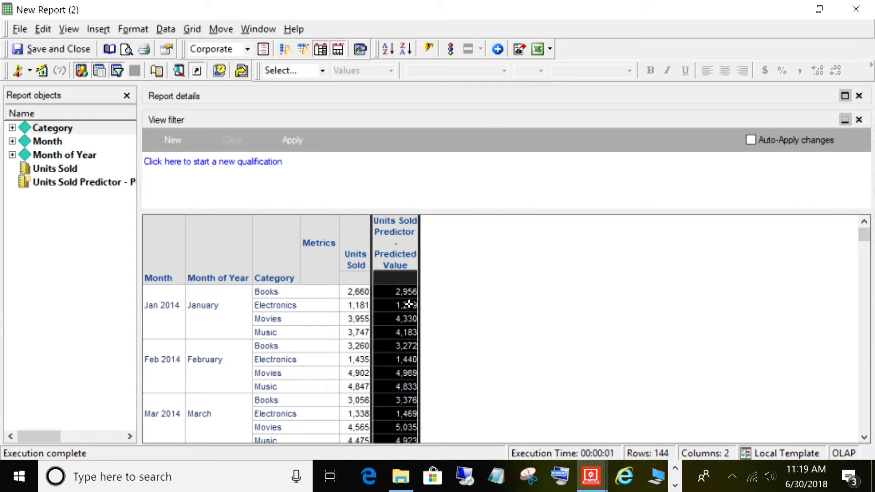
{"action": "left_click_drag", "start_coordinate": [864, 234], "coordinate": [864, 410]}
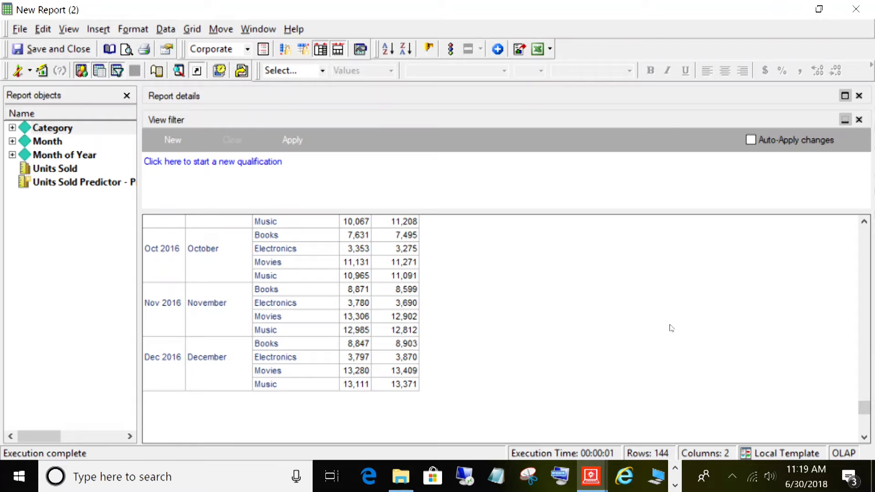
{"action": "scroll", "coordinate": [672, 328], "scroll_direction": "up", "scroll_amount": 20}
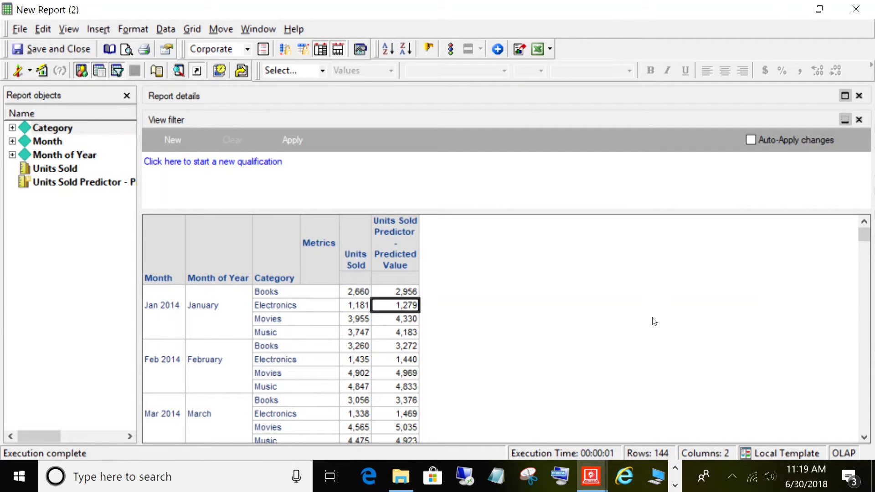
- Remove the Units Sold metric from the report and let the report re-execute
{"action": "left_click", "coordinate": [354, 249]}
{"action": "right_click", "coordinate": [356, 249]}
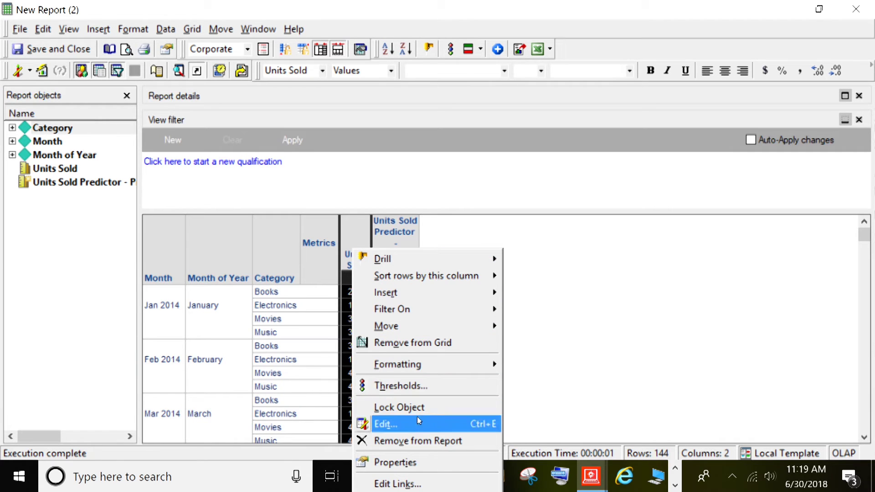
{"action": "left_click", "coordinate": [404, 440]}
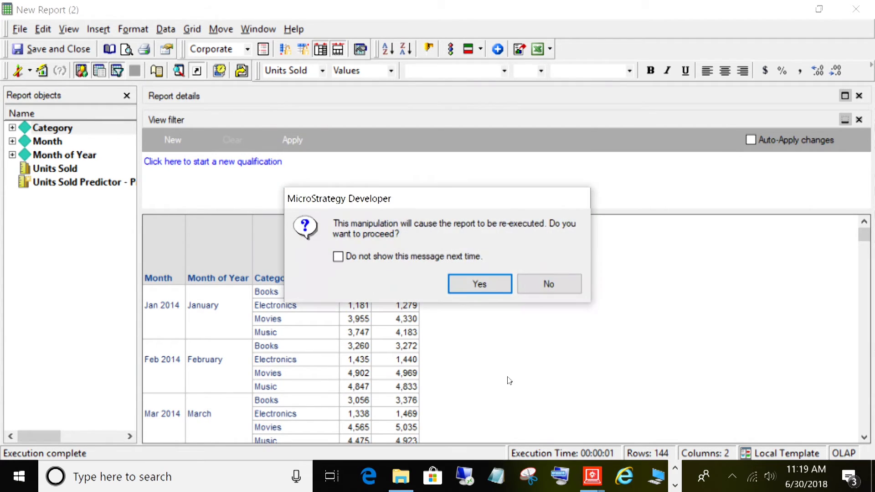
{"action": "left_click", "coordinate": [477, 283]}
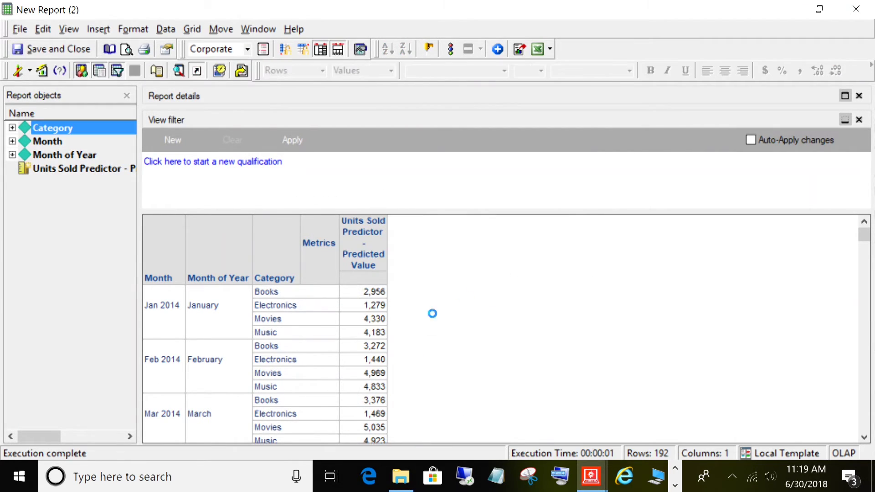
- Examine the predicted units sold by category through the end of the report, especially the months of 2017
{"action": "scroll", "coordinate": [577, 254], "scroll_direction": "down", "scroll_amount": 5}
{"action": "scroll", "coordinate": [577, 253], "scroll_direction": "down", "scroll_amount": 20}
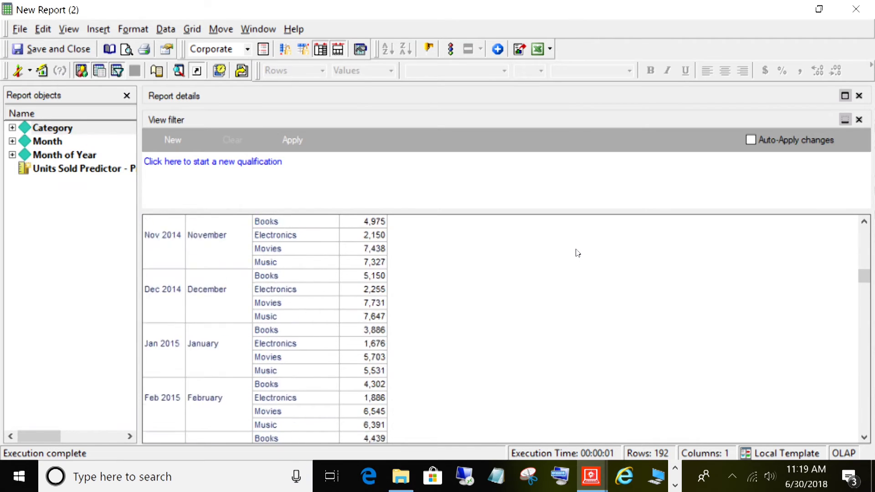
{"action": "scroll", "coordinate": [575, 260], "scroll_direction": "down", "scroll_amount": 16}
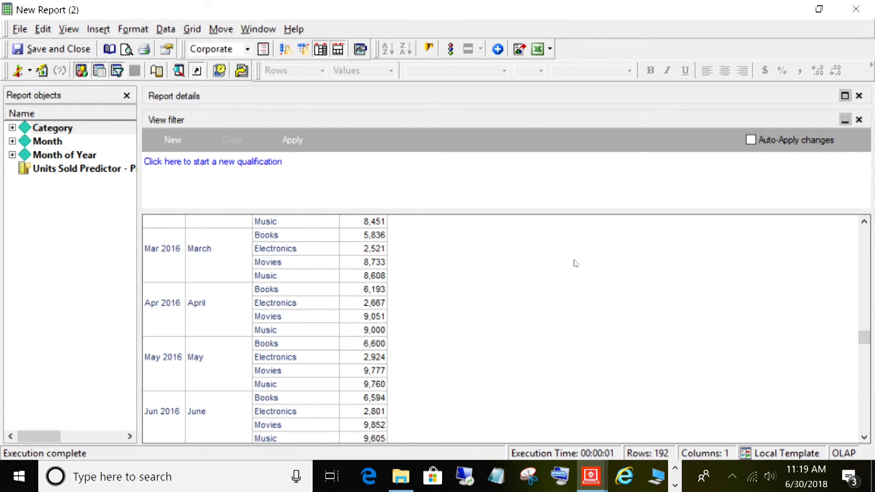
{"action": "scroll", "coordinate": [580, 264], "scroll_direction": "down", "scroll_amount": 5}
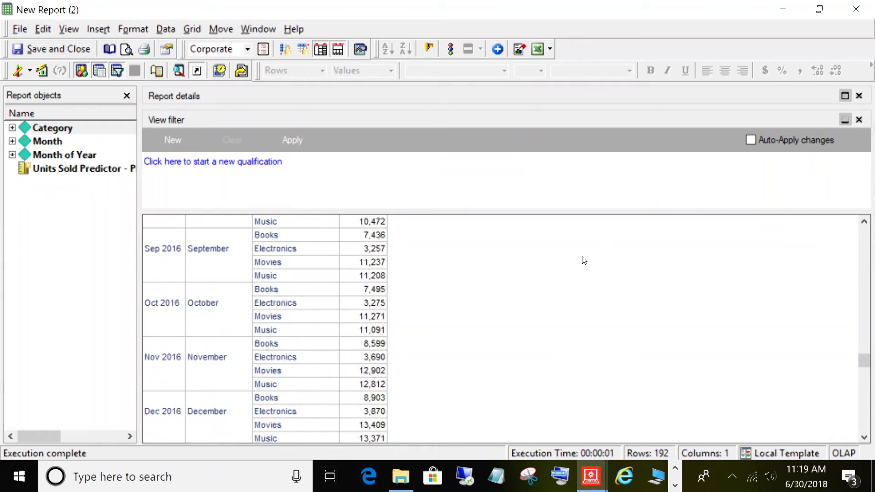
{"action": "scroll", "coordinate": [586, 260], "scroll_direction": "down", "scroll_amount": 1}
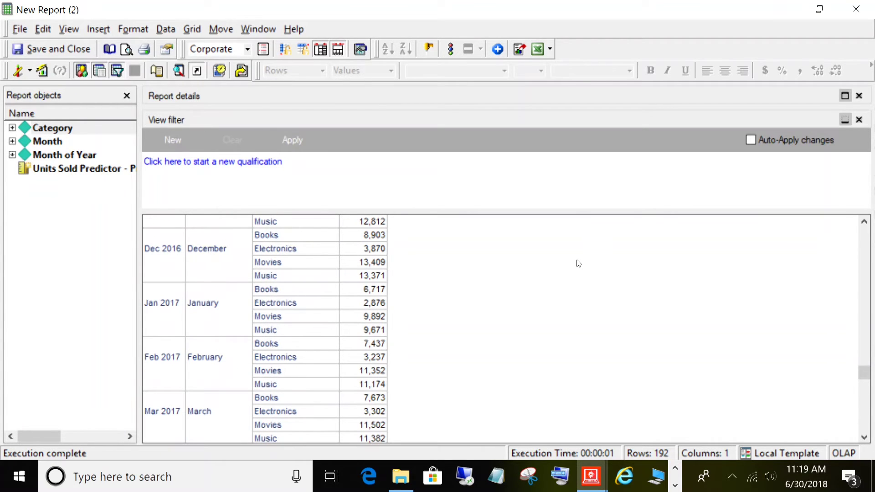
{"action": "scroll", "coordinate": [578, 263], "scroll_direction": "down", "scroll_amount": 1}
{"action": "scroll", "coordinate": [578, 263], "scroll_direction": "down", "scroll_amount": 2}
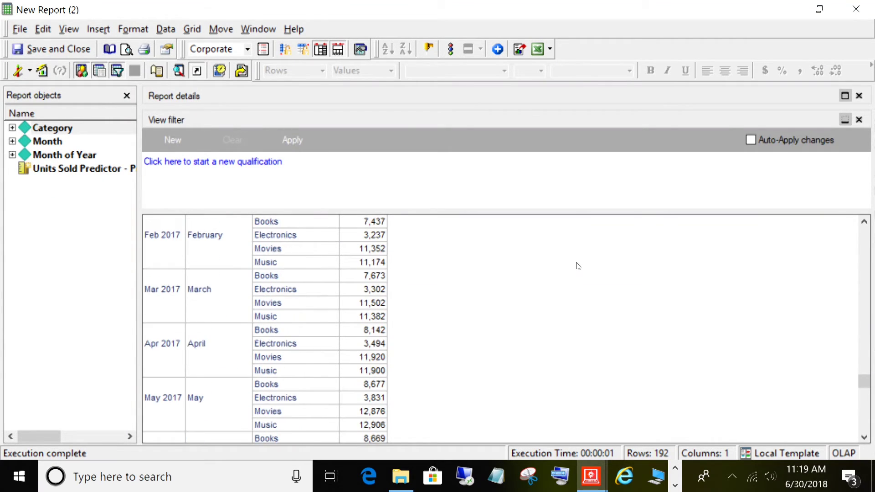
{"action": "scroll", "coordinate": [578, 267], "scroll_direction": "down", "scroll_amount": 1}
{"action": "scroll", "coordinate": [578, 267], "scroll_direction": "down", "scroll_amount": 6}
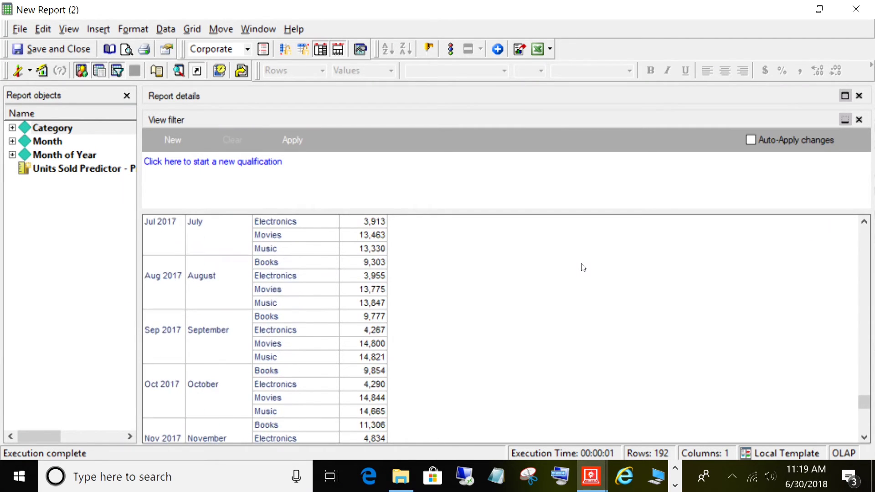
{"action": "scroll", "coordinate": [583, 268], "scroll_direction": "down", "scroll_amount": 2}
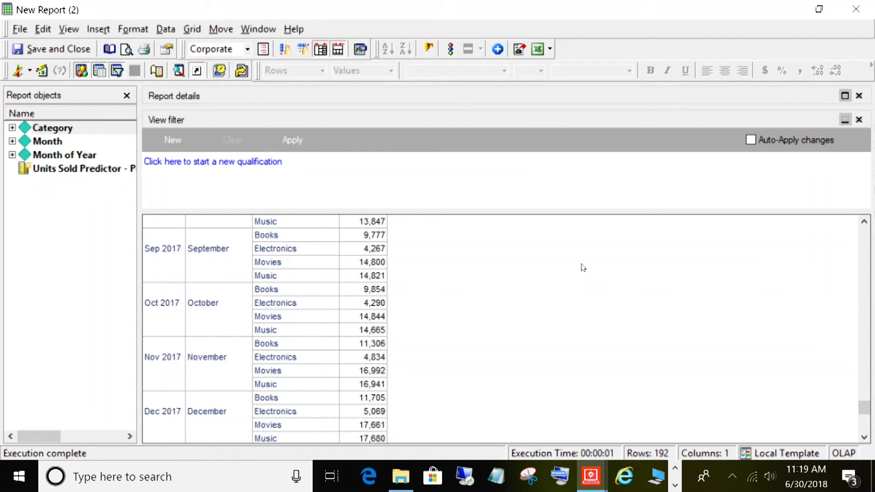
{"action": "scroll", "coordinate": [583, 267], "scroll_direction": "down", "scroll_amount": 1}
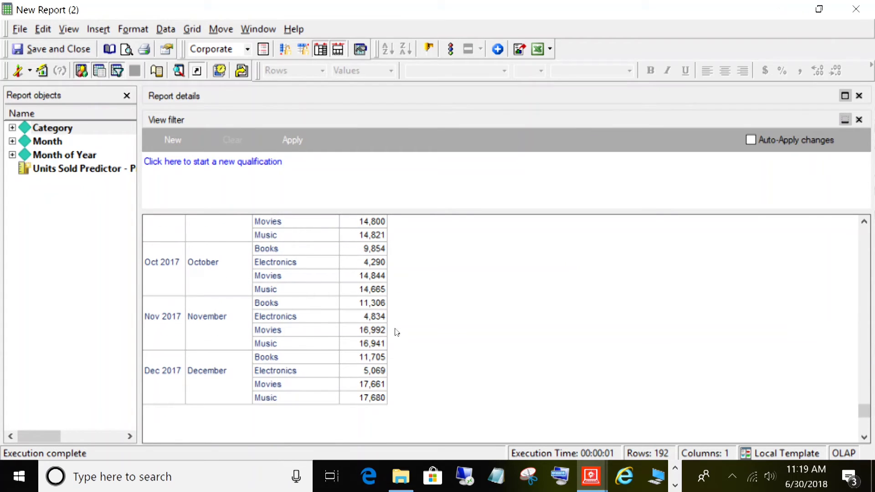